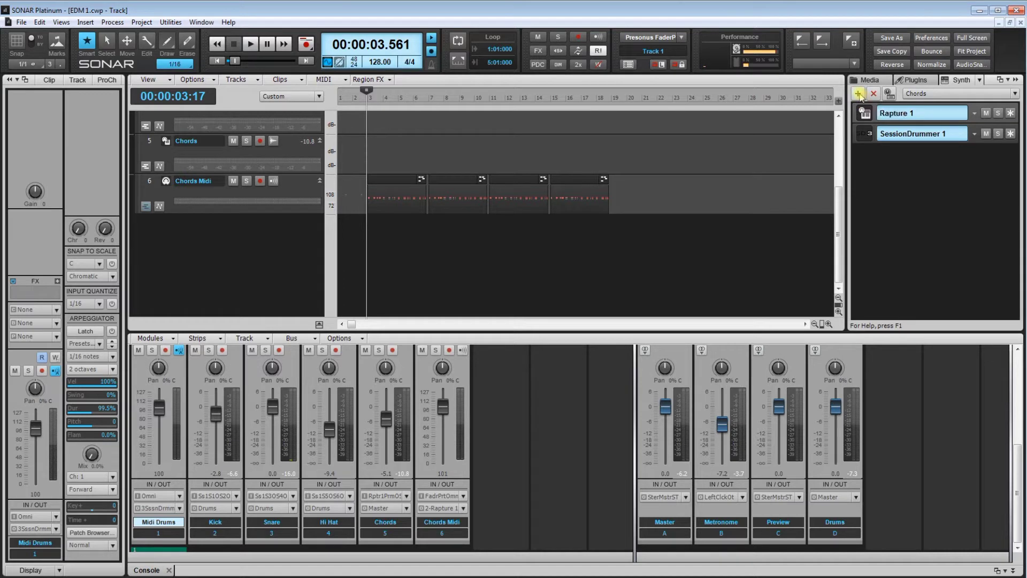
# - Insert the Dimension Pro soft synth with a MIDI source track and a first synth audio output track
pyautogui.click(859, 95)
pyautogui.moveTo(891, 110)
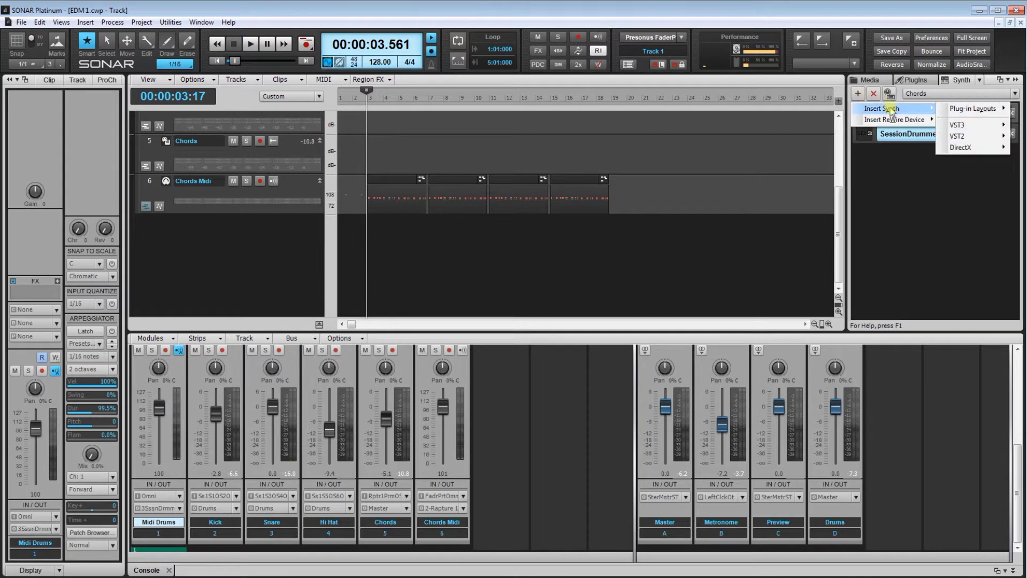
pyautogui.moveTo(970, 127)
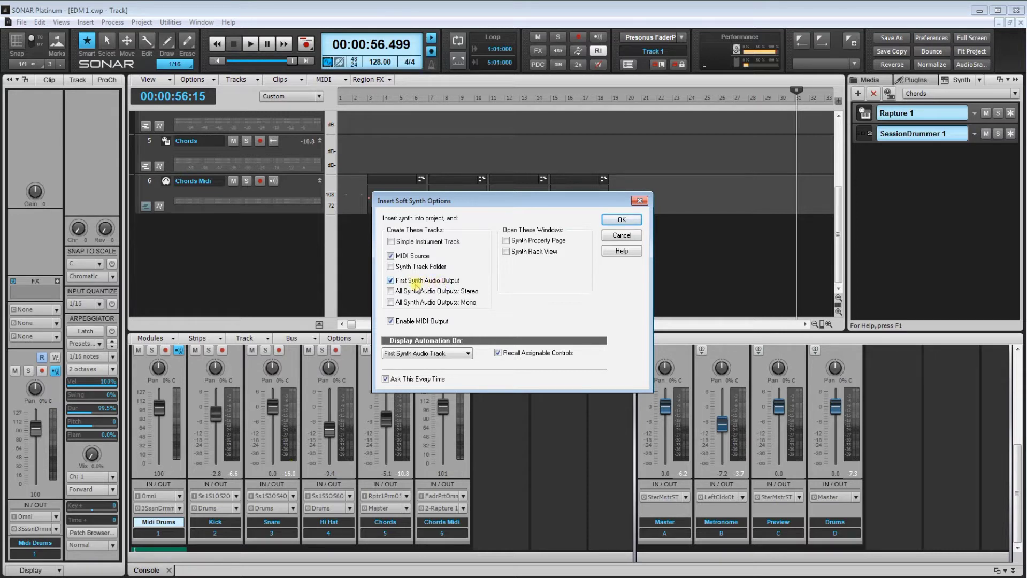
pyautogui.click(623, 220)
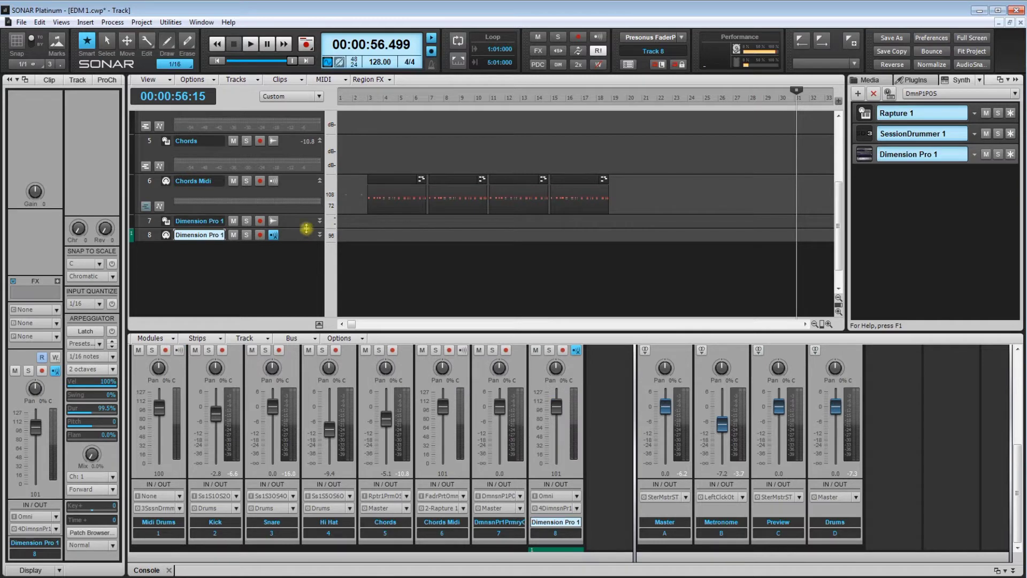
# - Make tracks 7 and 8 taller and rename them Bass and Bass Midi
pyautogui.moveTo(307, 233); pyautogui.dragTo(311, 252)
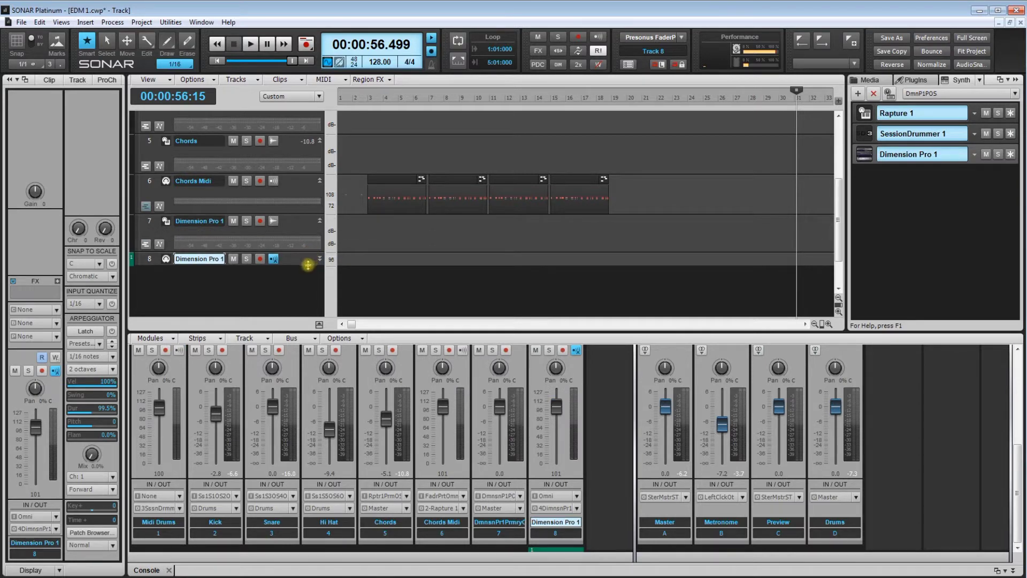
pyautogui.moveTo(310, 264); pyautogui.dragTo(309, 290)
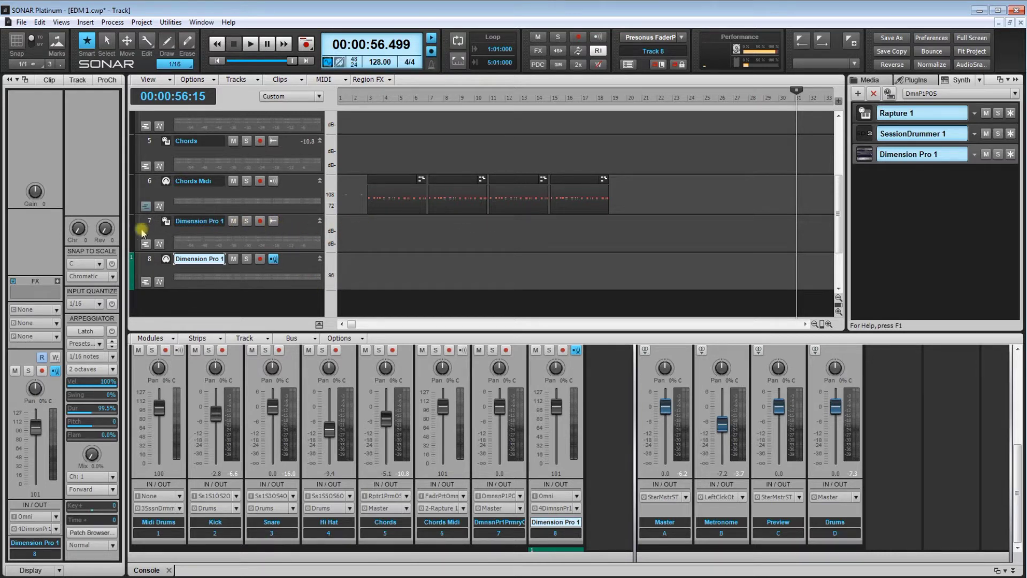
pyautogui.doubleClick(207, 223)
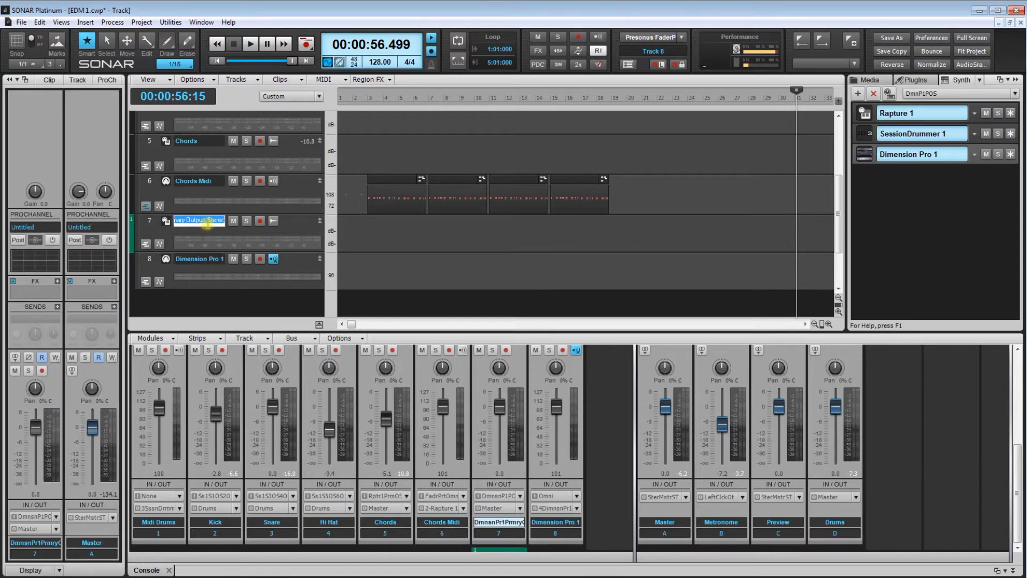
pyautogui.write('Bass')
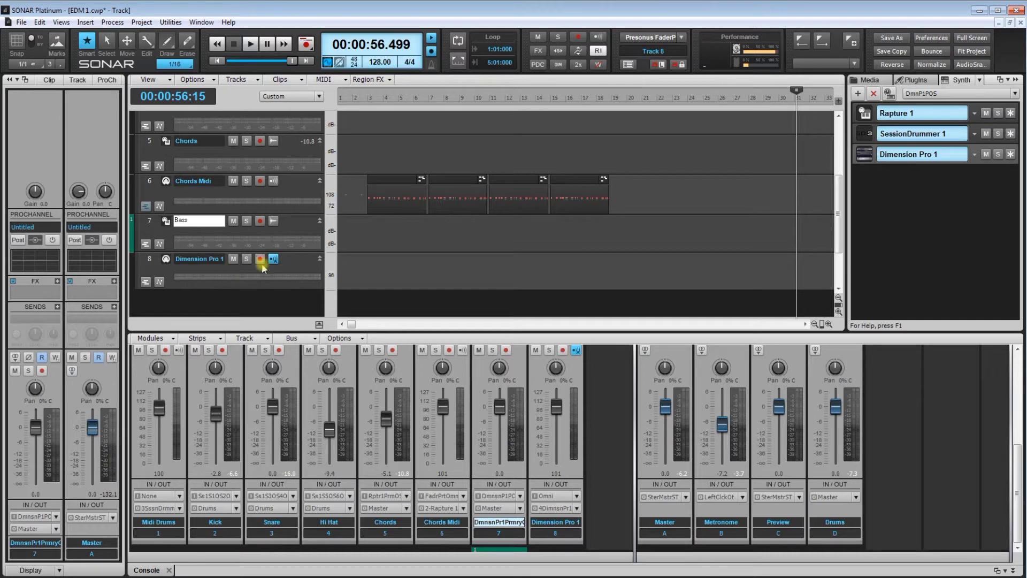
pyautogui.doubleClick(213, 259)
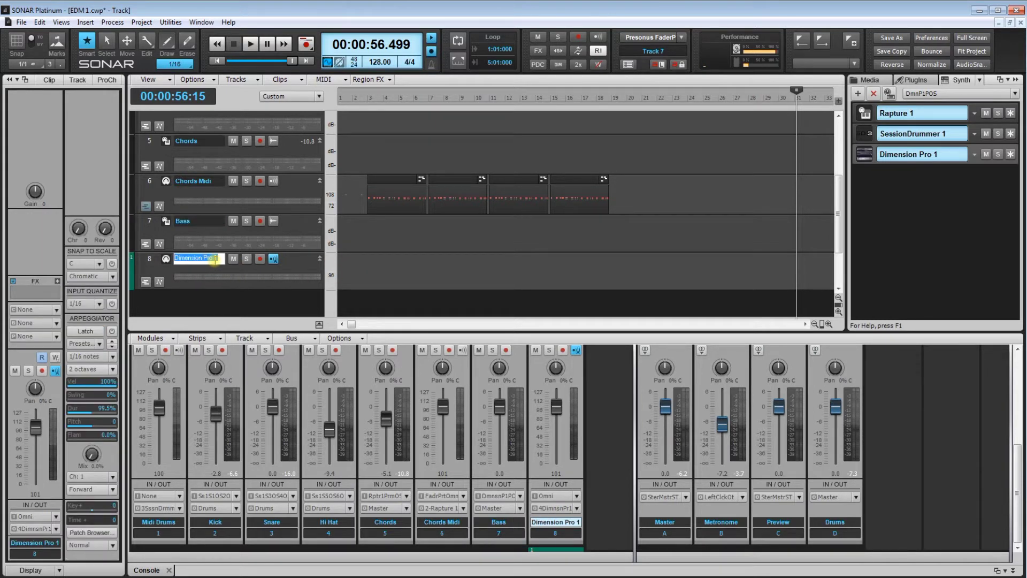
pyautogui.write('Bass Midi')
pyautogui.click(368, 248)
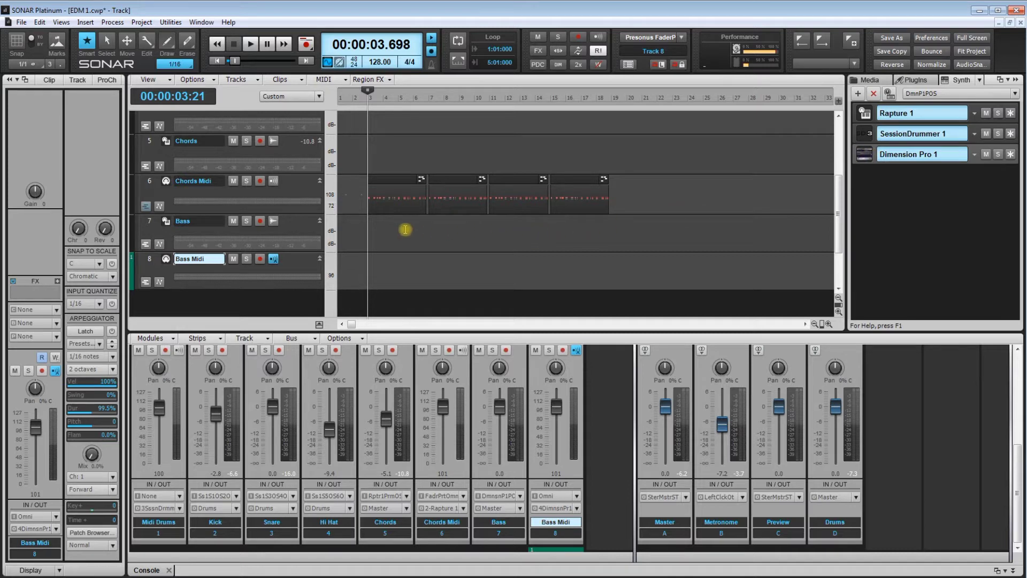
# - Expand the console to examine the Bass track's interleave setting, and restore the console's height
pyautogui.moveTo(528, 332); pyautogui.dragTo(530, 259)
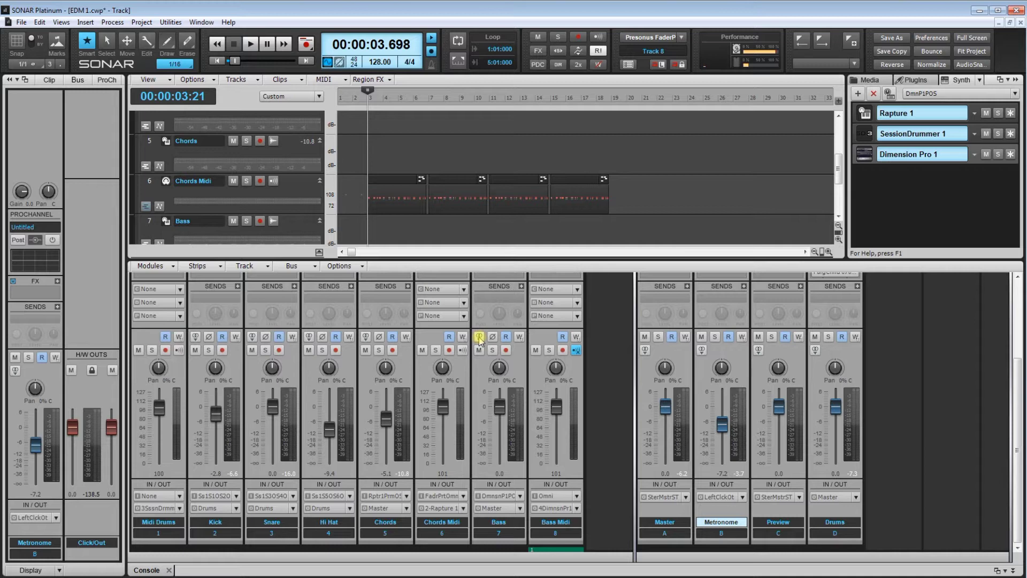
pyautogui.click(479, 338)
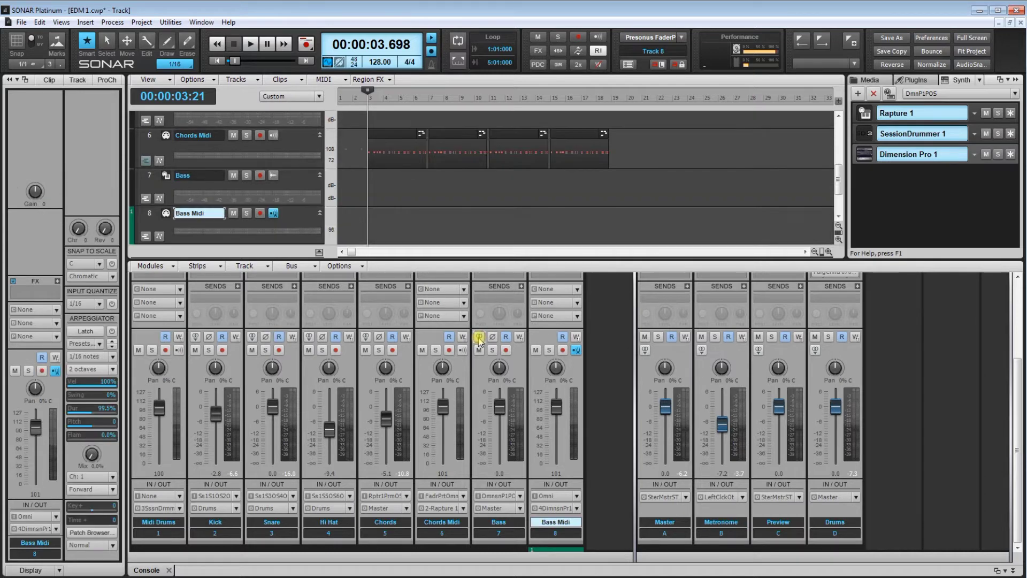
pyautogui.moveTo(548, 260); pyautogui.dragTo(548, 333)
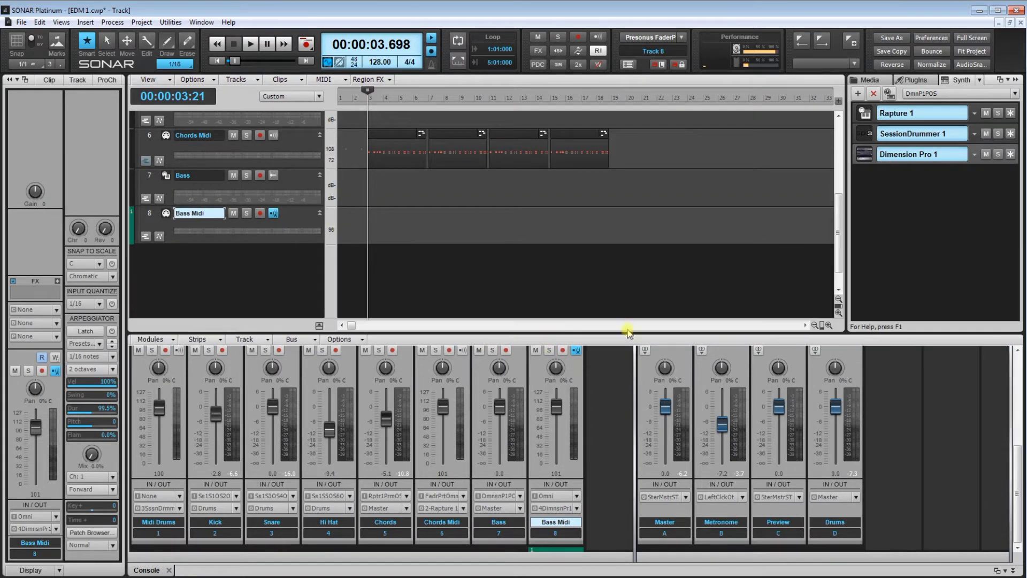
# - Open the Dimension Pro synth interface and bring up its Program Browser
pyautogui.click(863, 157)
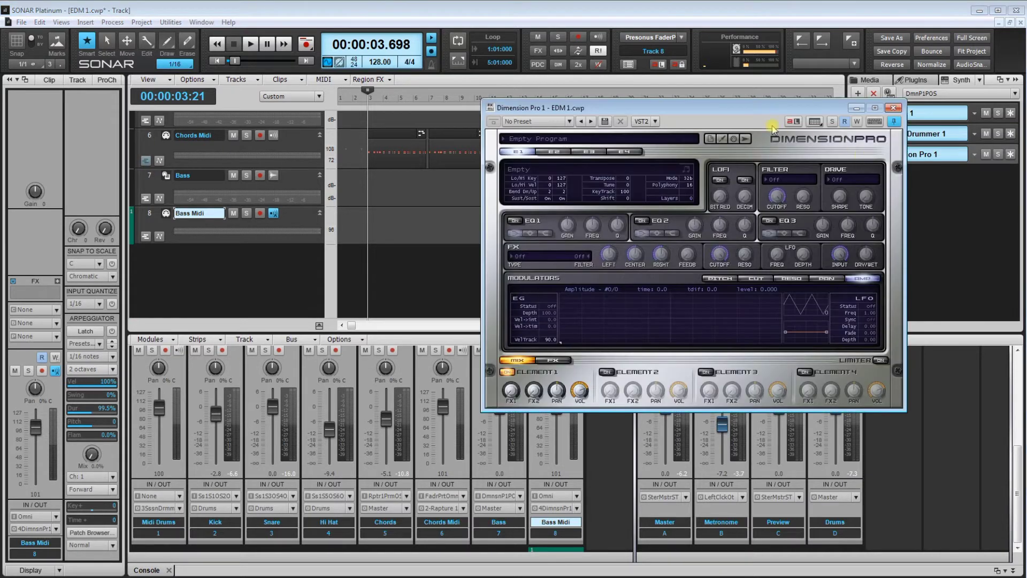
pyautogui.moveTo(767, 108); pyautogui.dragTo(631, 227)
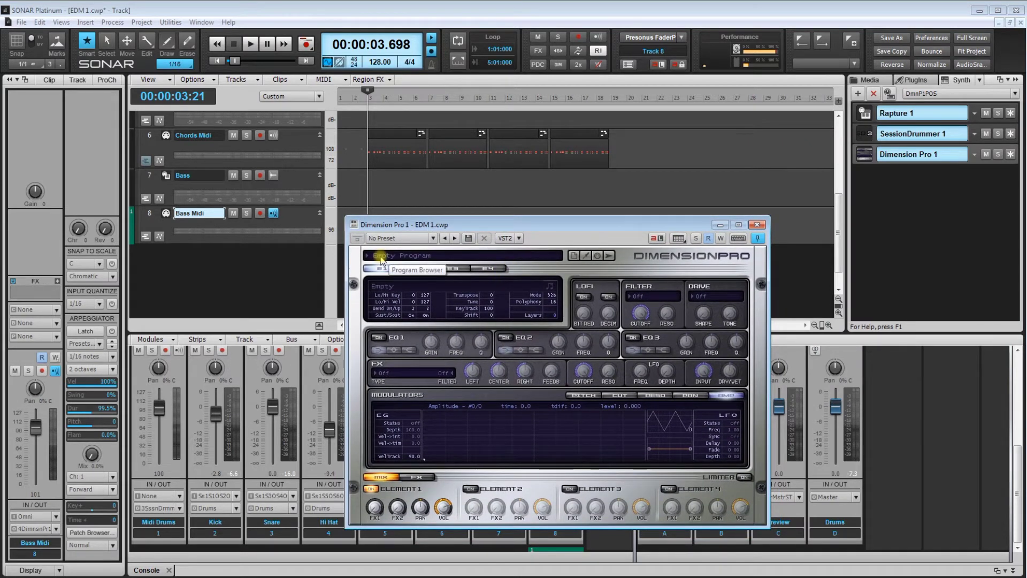
pyautogui.click(382, 260)
pyautogui.moveTo(408, 273); pyautogui.dragTo(565, 231)
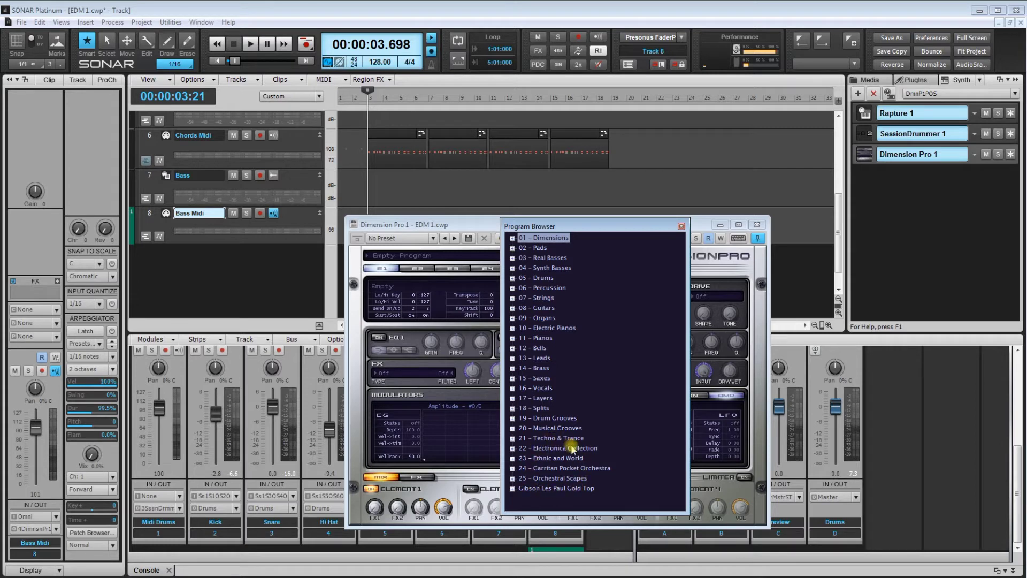
# - Load the Artificial Slap program from the 04 - Synth Basses category and close the synth interface
pyautogui.doubleClick(564, 268)
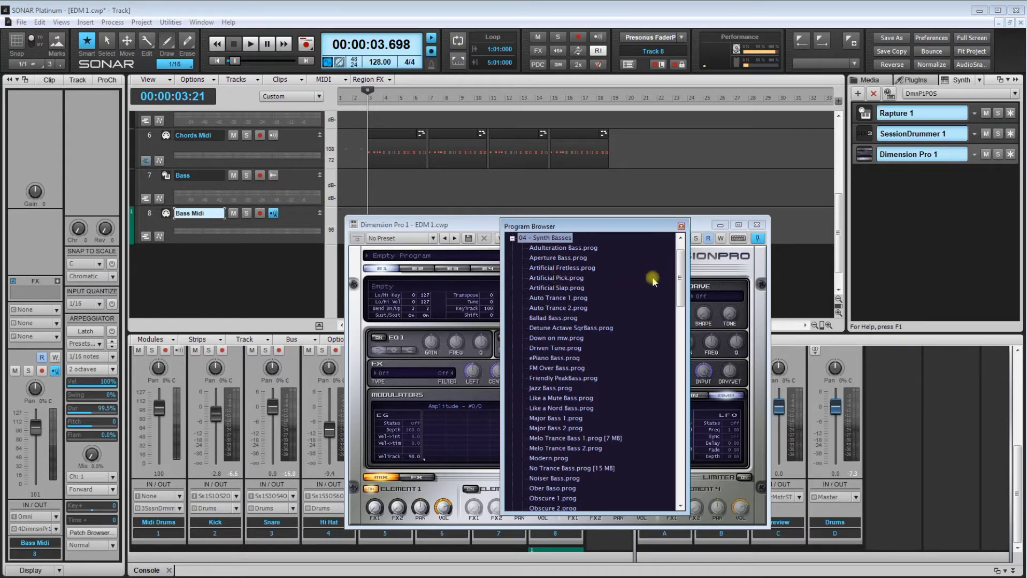
pyautogui.moveTo(682, 271); pyautogui.dragTo(675, 333)
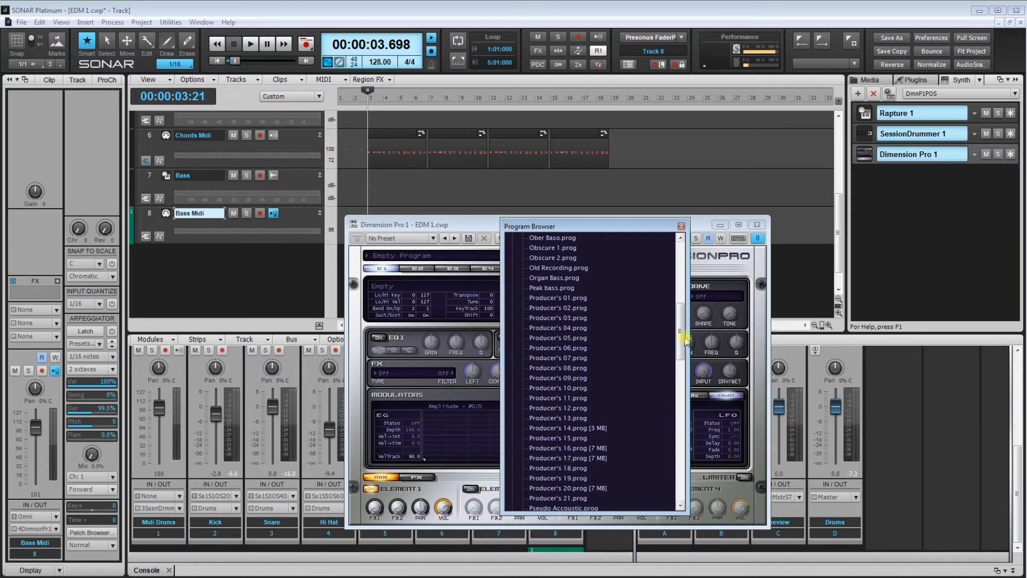
pyautogui.moveTo(682, 337); pyautogui.dragTo(682, 279)
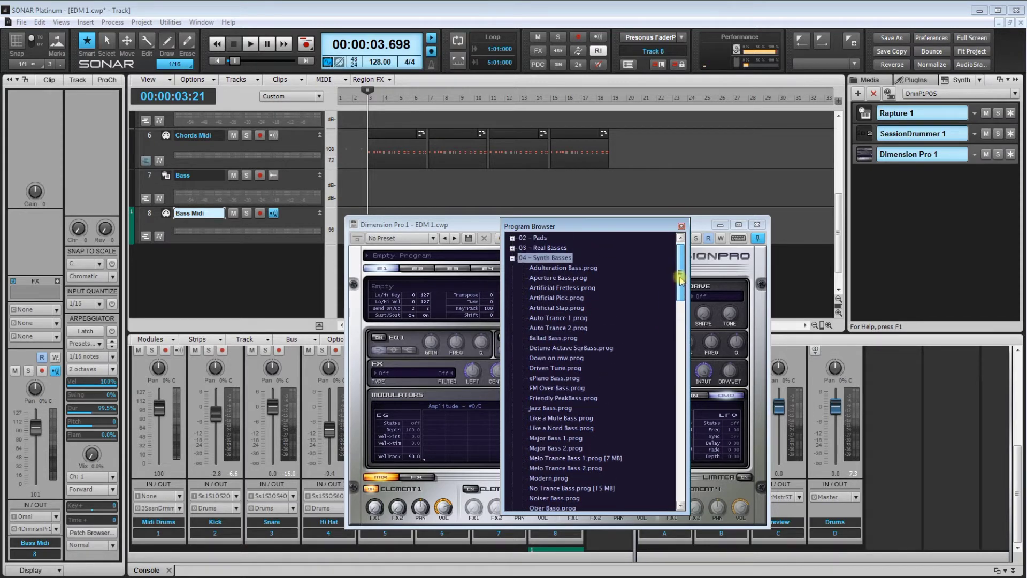
pyautogui.click(557, 309)
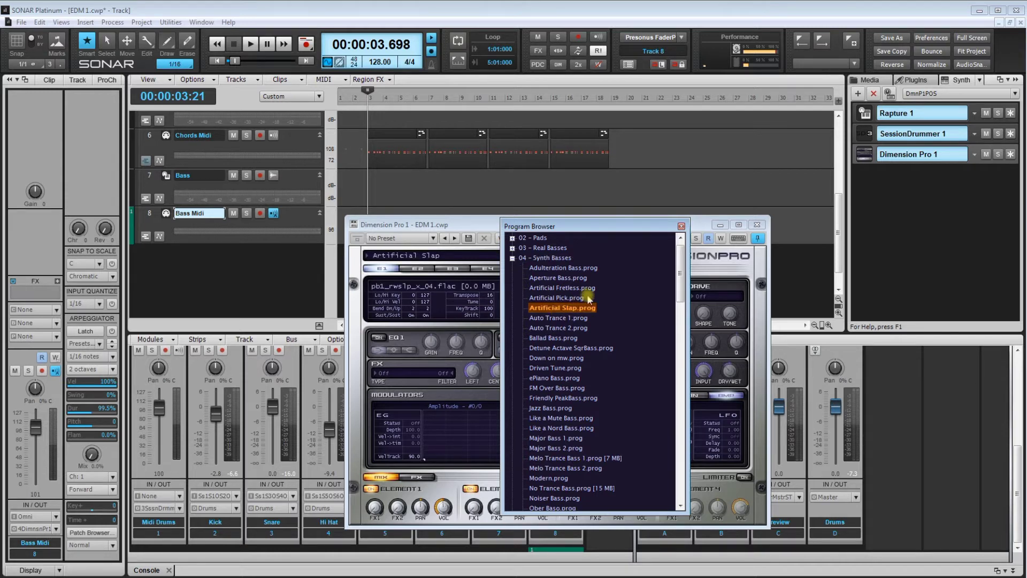
pyautogui.click(682, 227)
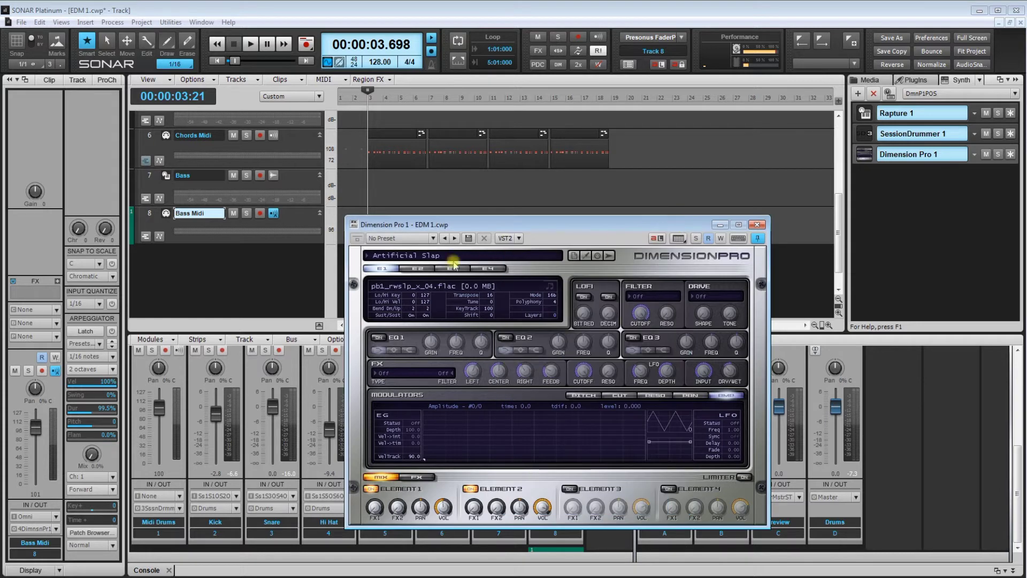
pyautogui.moveTo(466, 228); pyautogui.dragTo(468, 202)
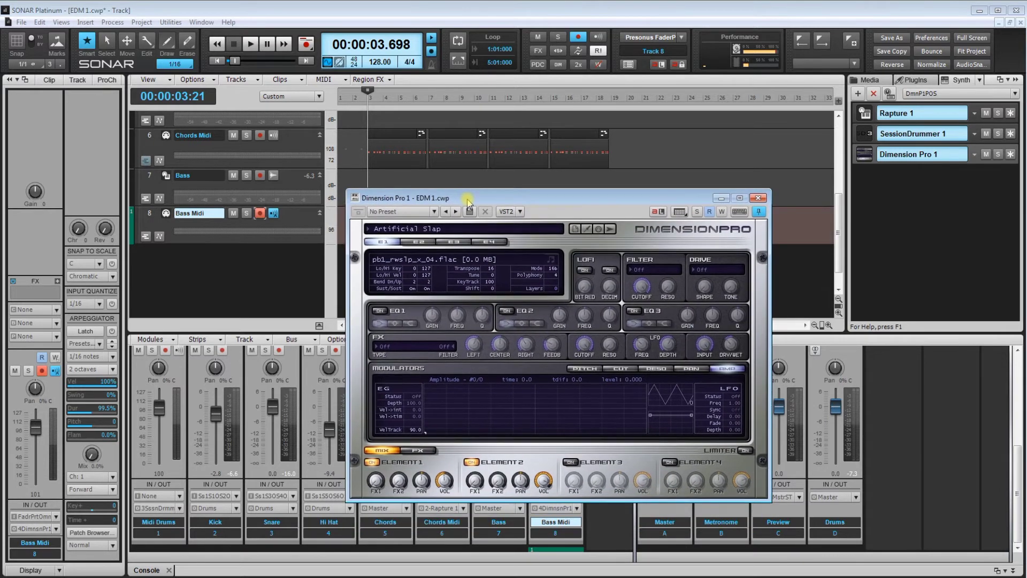
pyautogui.click(757, 199)
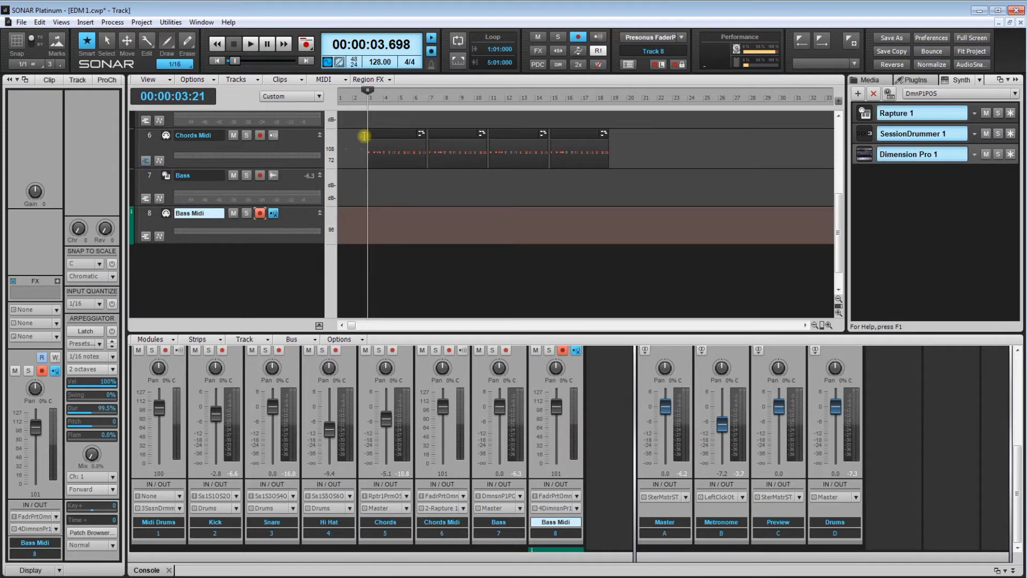
# - Copy the lowest chord notes in measures 3 to 6 of the first Chords Midi clip from the piano roll
pyautogui.moveTo(364, 136); pyautogui.dragTo(417, 176)
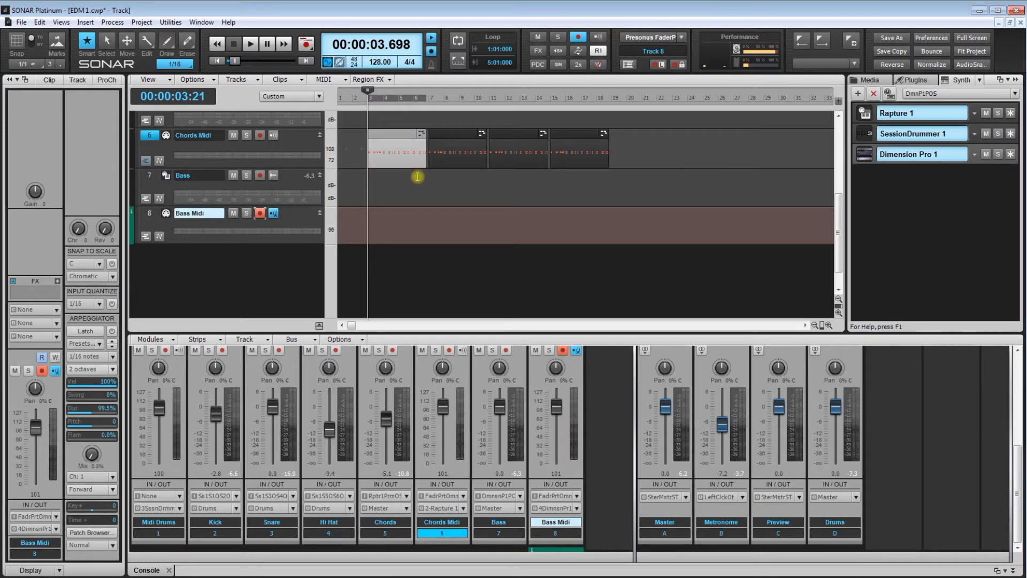
pyautogui.scroll(1, 382, 185)
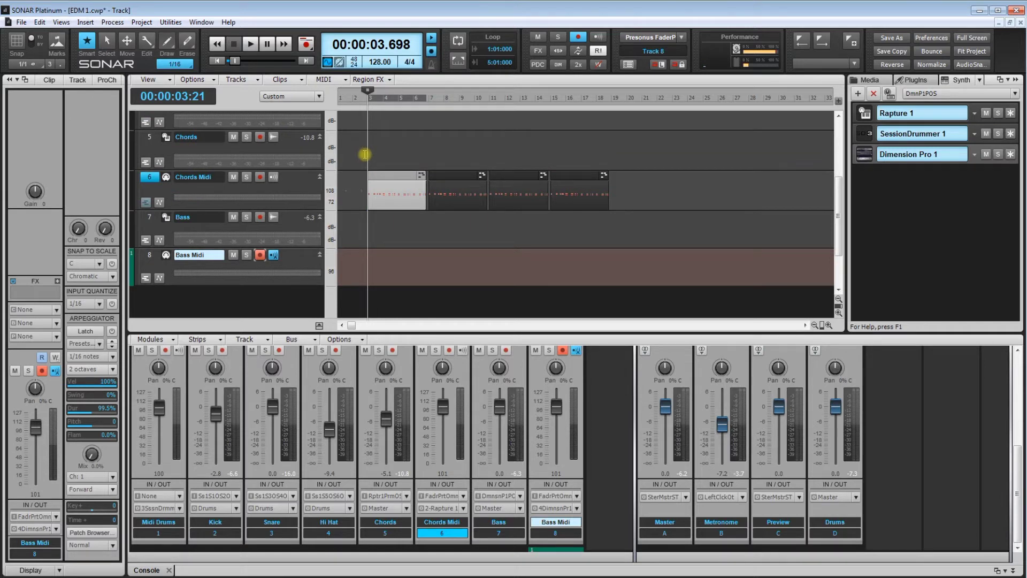
pyautogui.doubleClick(395, 174)
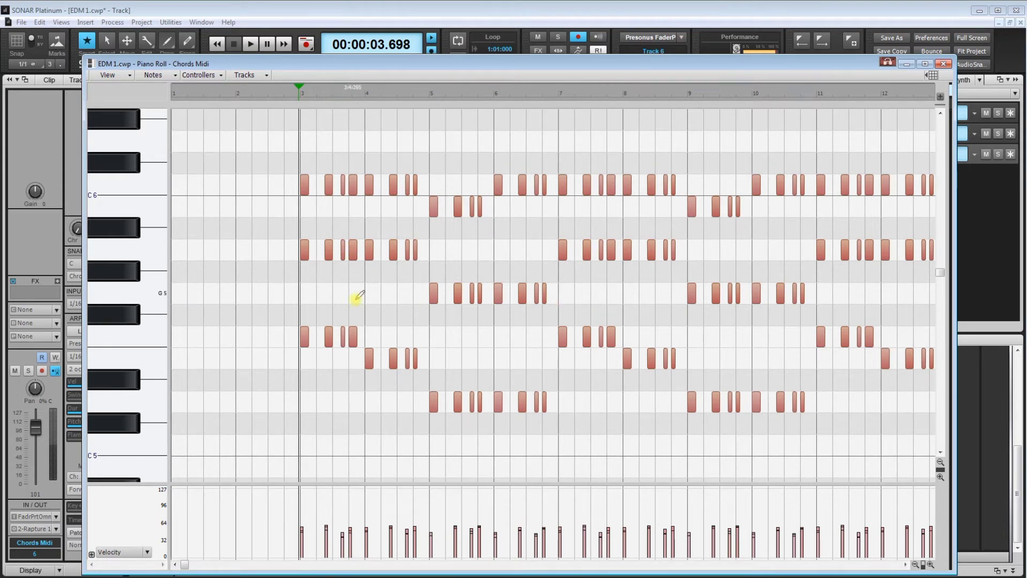
pyautogui.moveTo(277, 330); pyautogui.dragTo(550, 442)
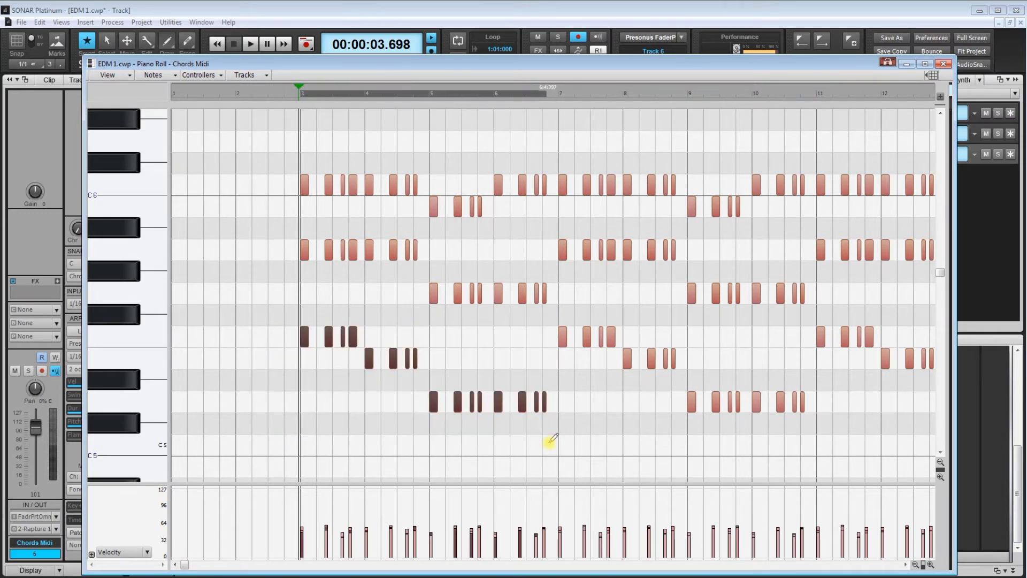
pyautogui.click(41, 23)
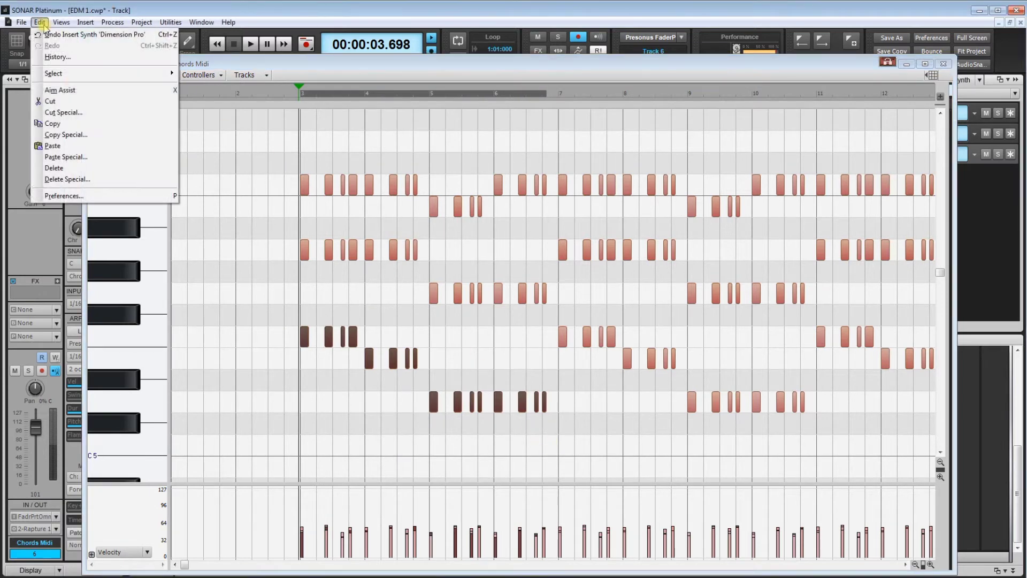
pyautogui.click(79, 125)
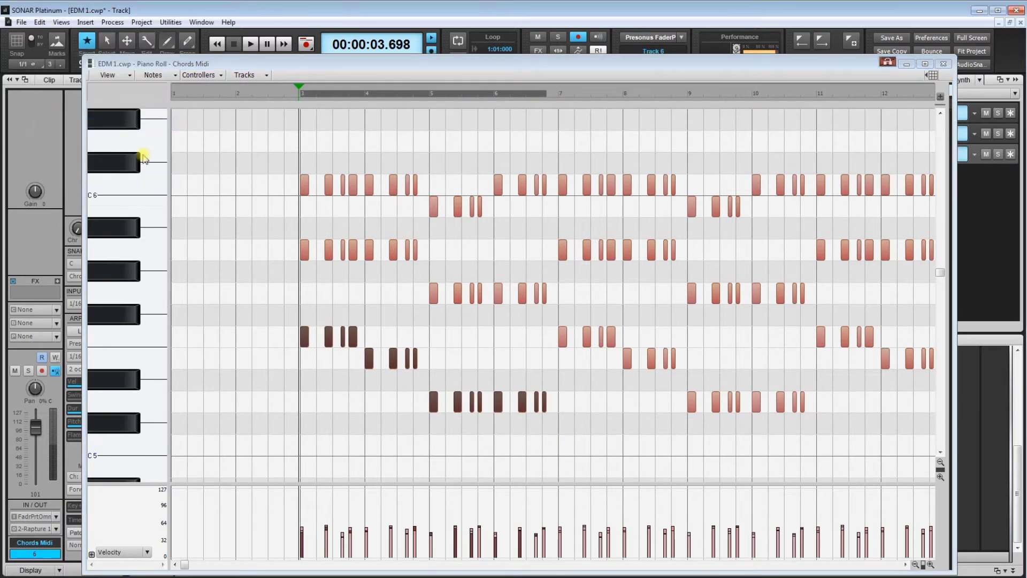
pyautogui.click(942, 64)
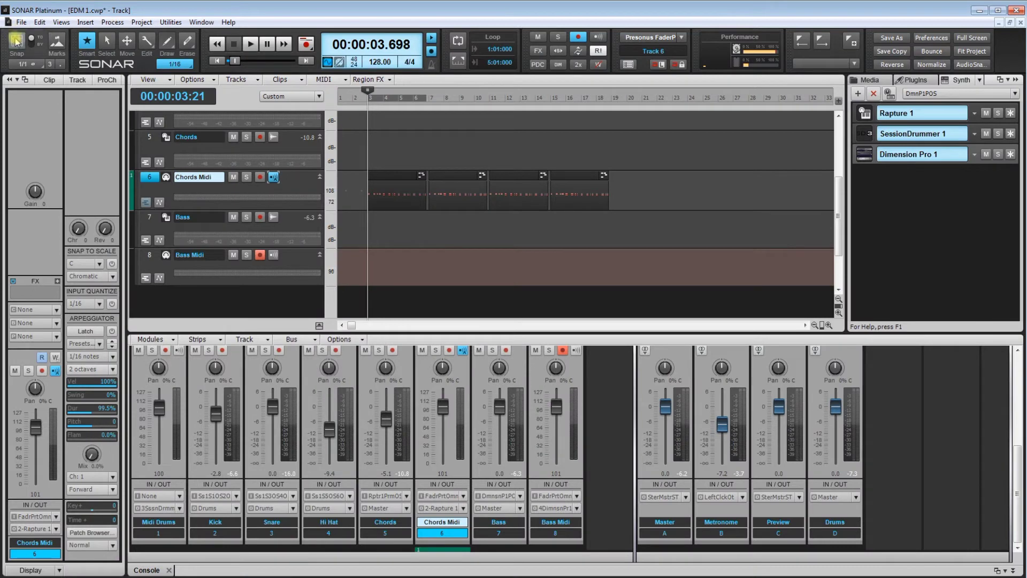
# - Turn on whole-note snapping and set the playback position to the start of measure 3
pyautogui.click(16, 42)
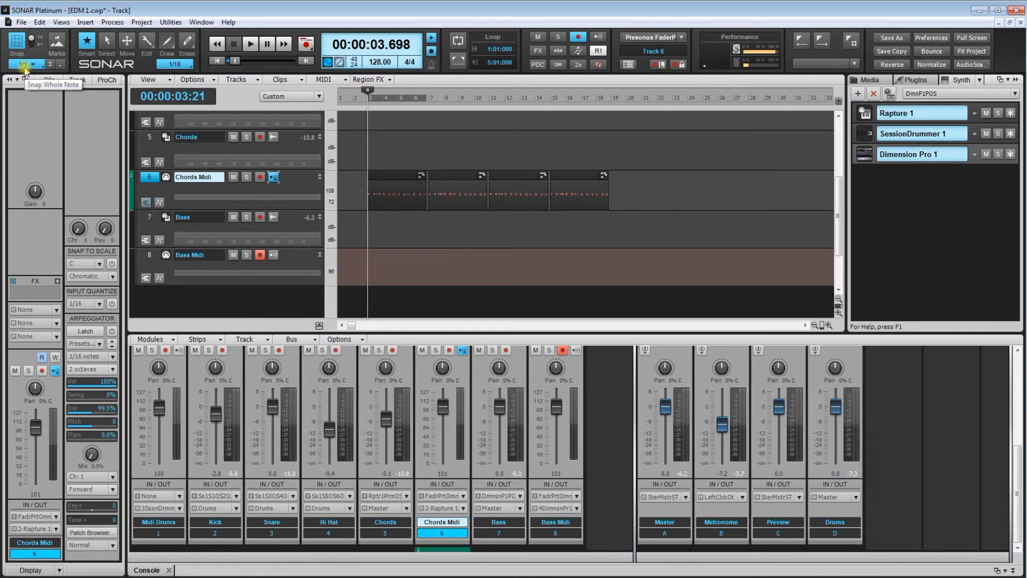
pyautogui.click(377, 236)
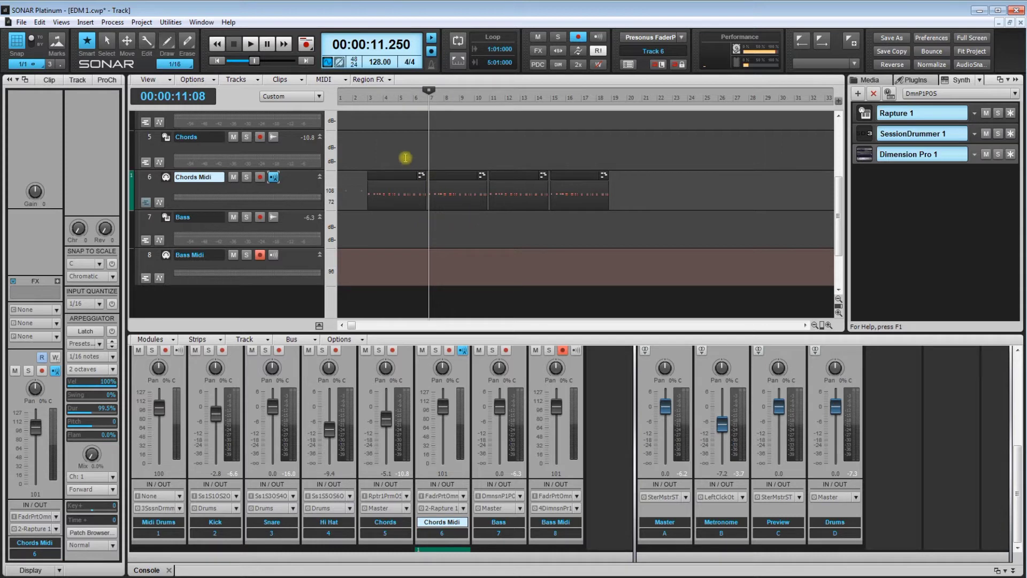
pyautogui.click(491, 227)
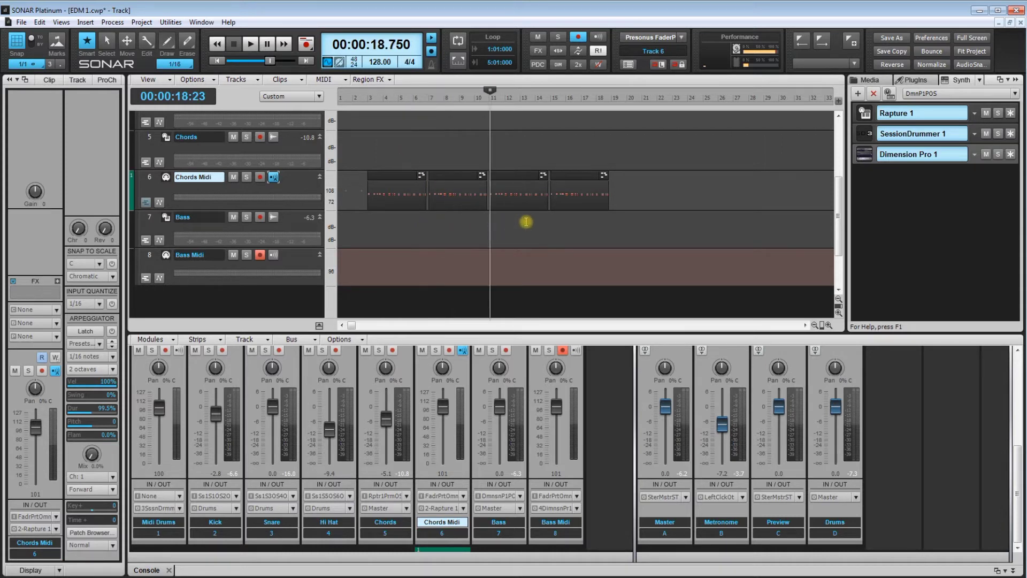
pyautogui.click(552, 221)
pyautogui.click(367, 229)
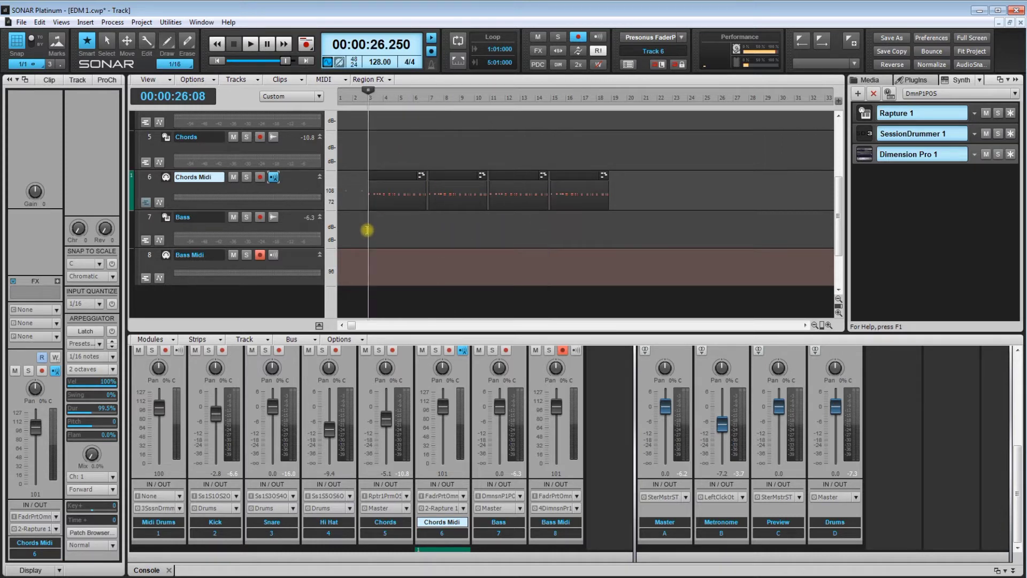
# - Paste the copied notes onto the Bass Midi track at measure 3
pyautogui.click(149, 257)
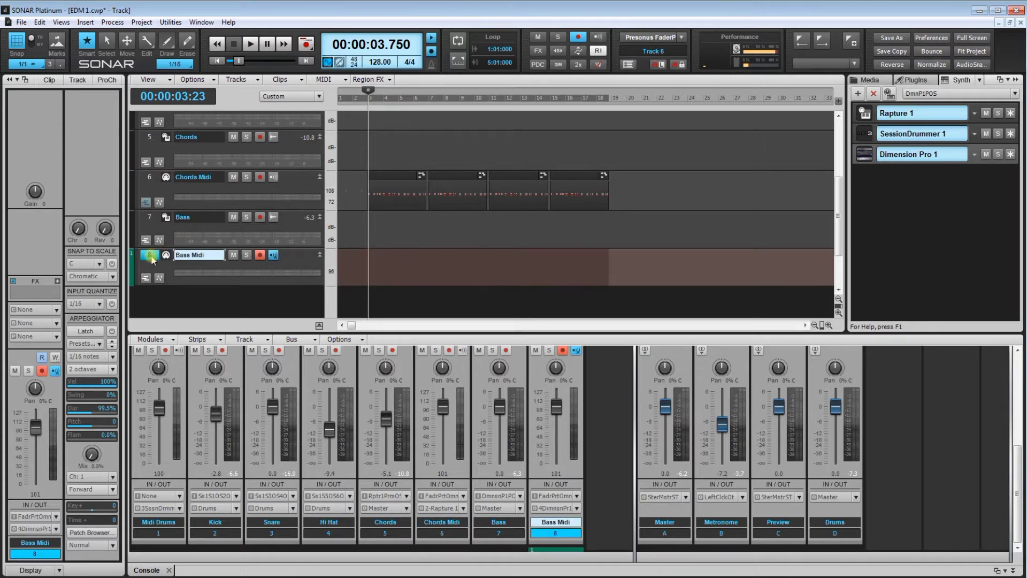
pyautogui.click(41, 24)
pyautogui.click(64, 146)
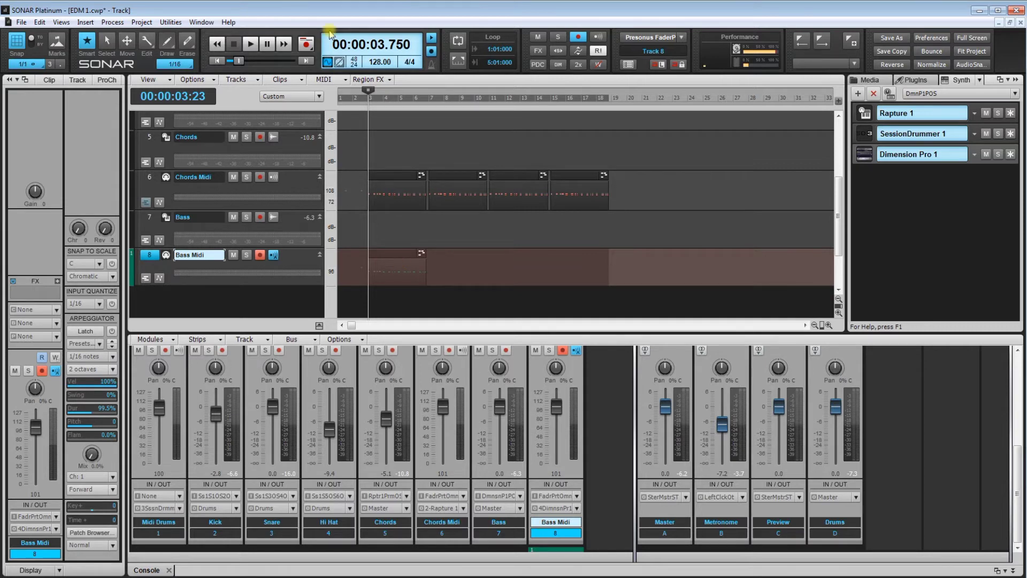
# - Examine the chord notes in measures 3 to 6 of the Chords Midi clip, particularly the lowest note of each chord
pyautogui.doubleClick(400, 180)
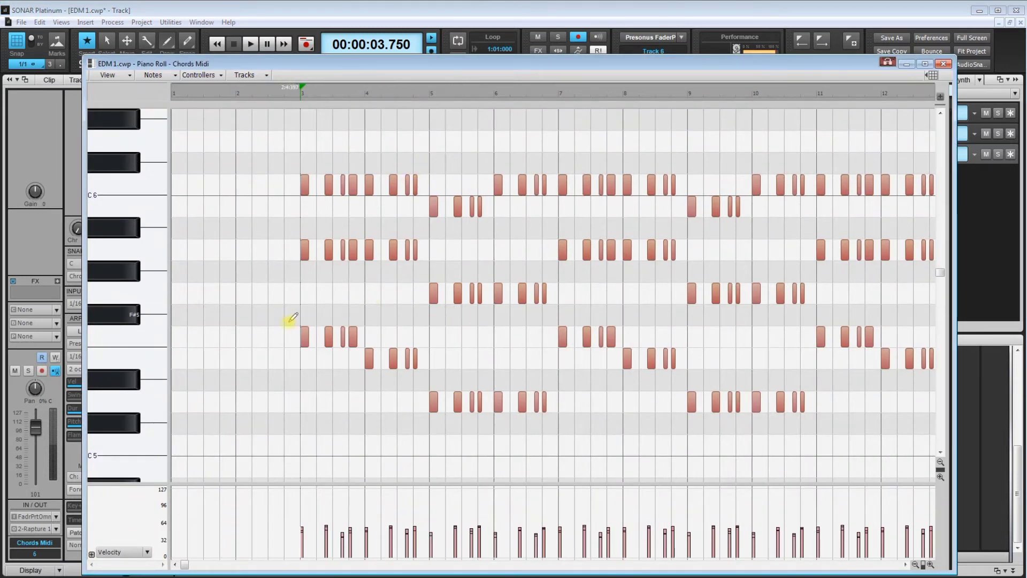
pyautogui.moveTo(286, 174); pyautogui.dragTo(358, 376)
pyautogui.moveTo(292, 324); pyautogui.dragTo(367, 346)
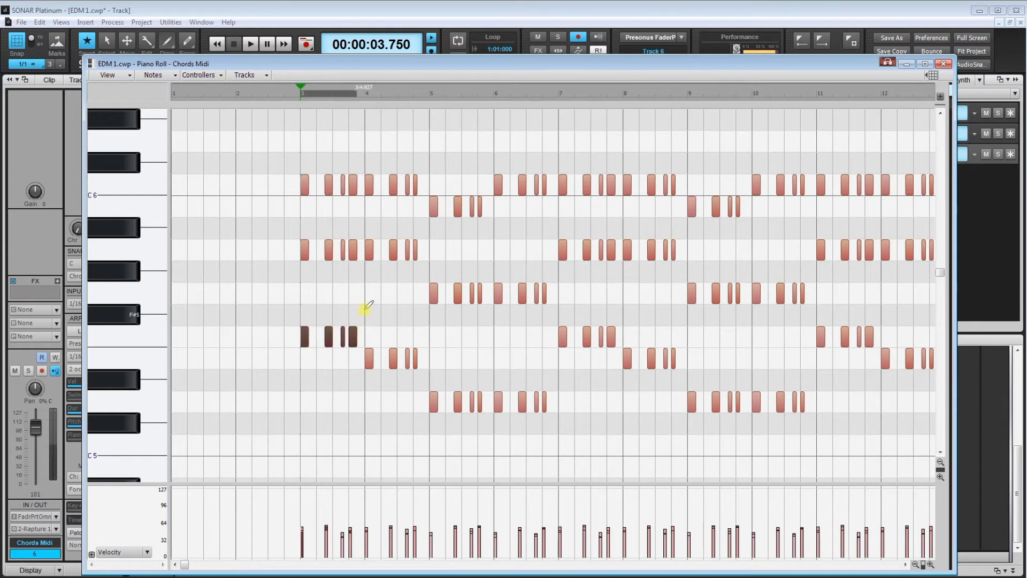
pyautogui.moveTo(370, 162); pyautogui.dragTo(421, 375)
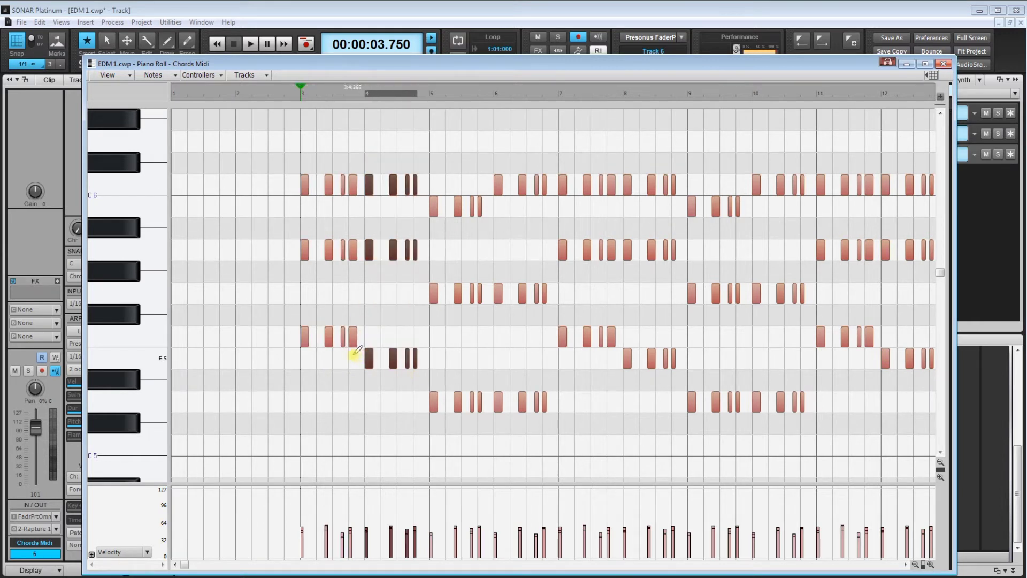
pyautogui.moveTo(353, 355); pyautogui.dragTo(451, 368)
pyautogui.moveTo(430, 166); pyautogui.dragTo(488, 409)
pyautogui.moveTo(420, 391); pyautogui.dragTo(488, 416)
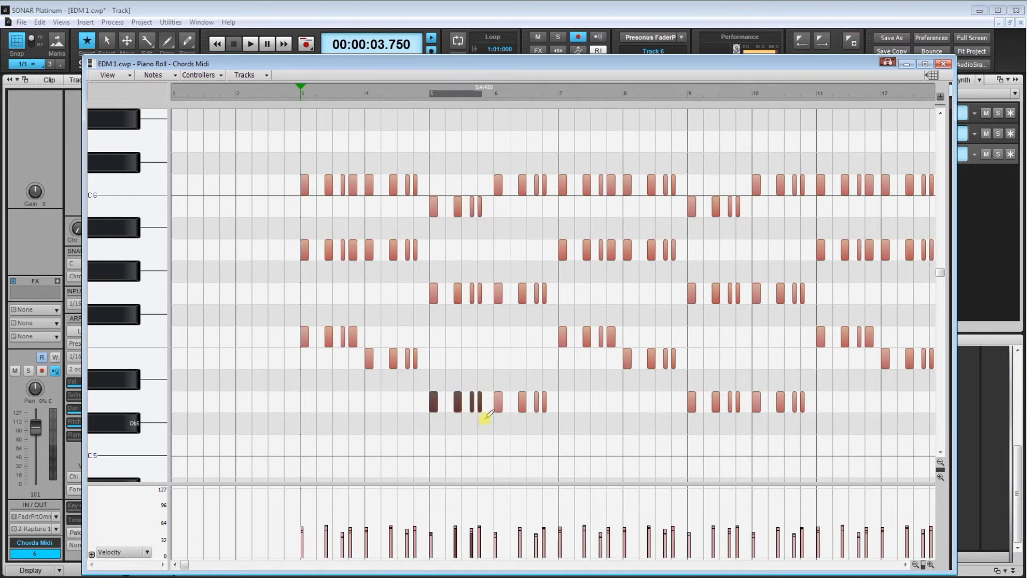
pyautogui.moveTo(493, 164); pyautogui.dragTo(495, 420)
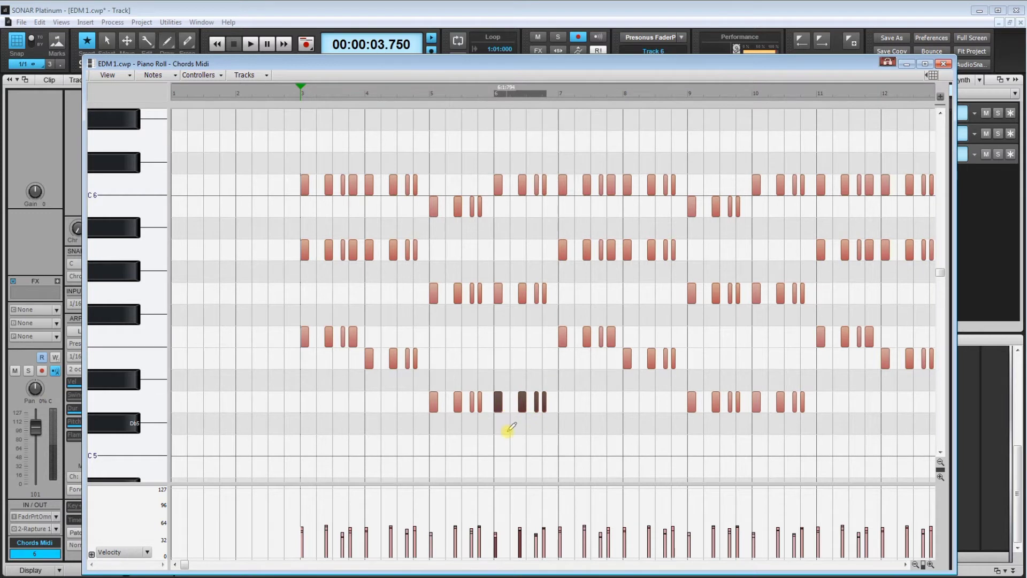
pyautogui.moveTo(261, 330); pyautogui.dragTo(552, 440)
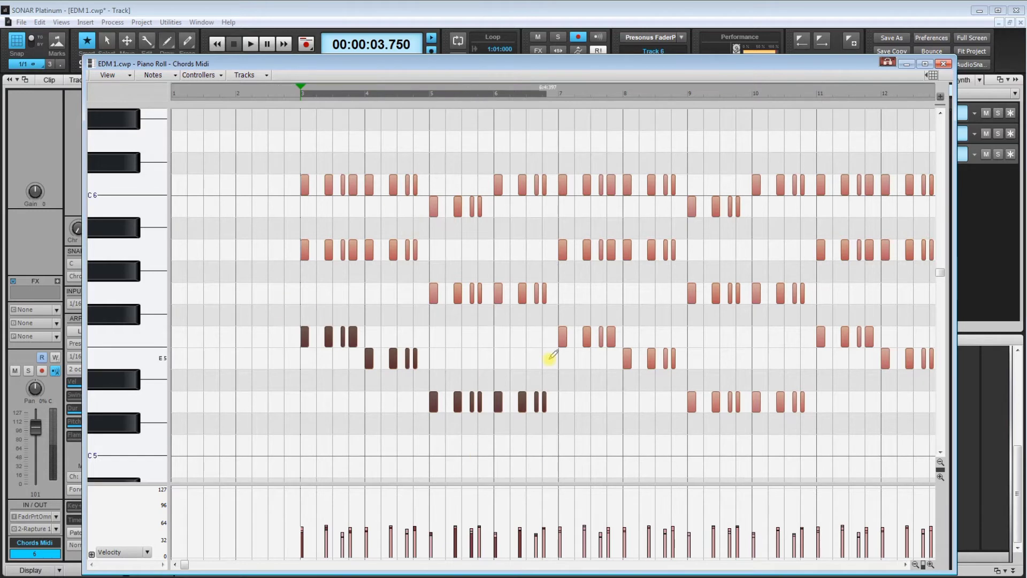
pyautogui.click(943, 64)
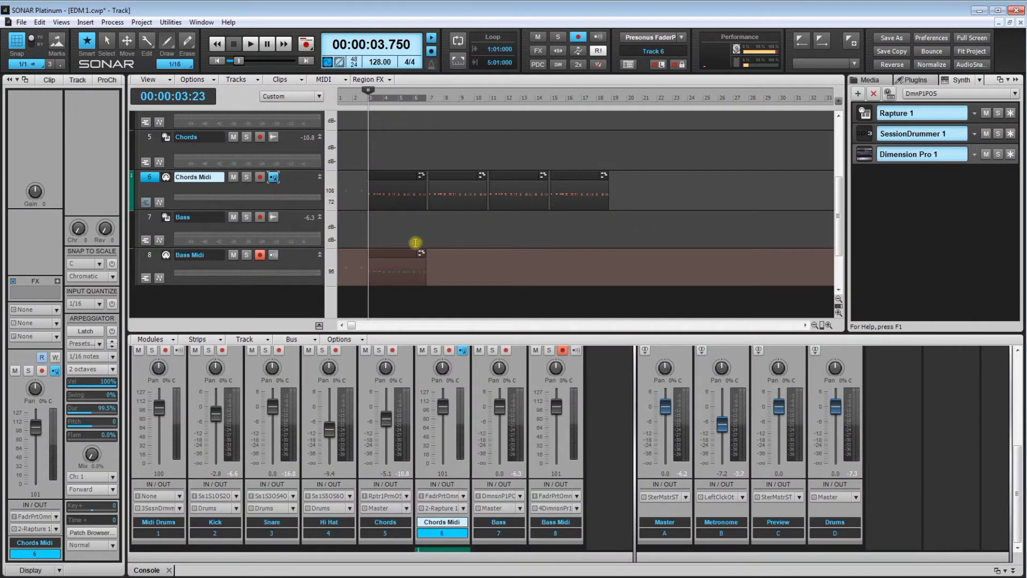
# - Open the Bass Midi clip in the piano roll, select all its notes and play them from measure 3
pyautogui.click(395, 254)
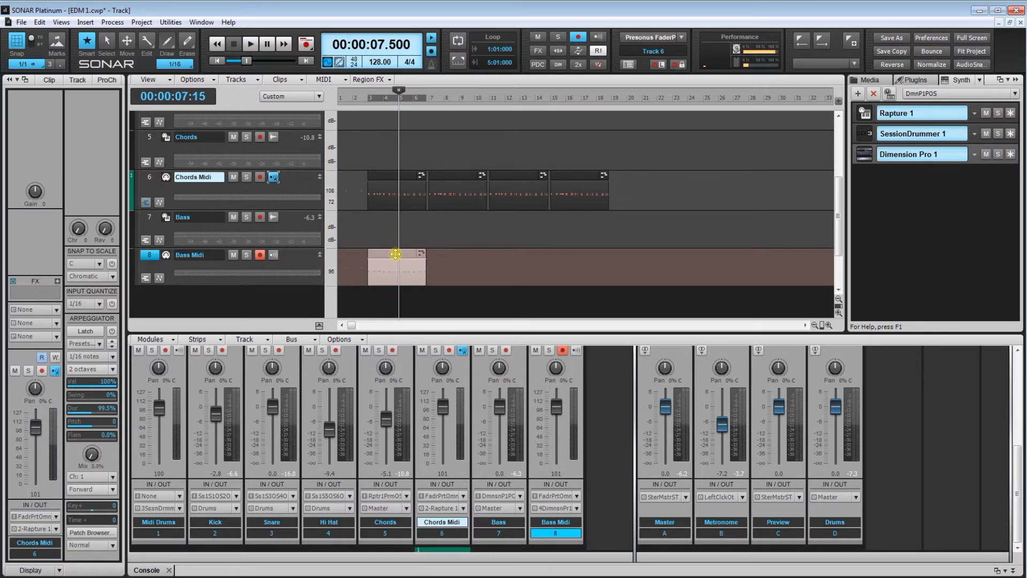
pyautogui.doubleClick(395, 254)
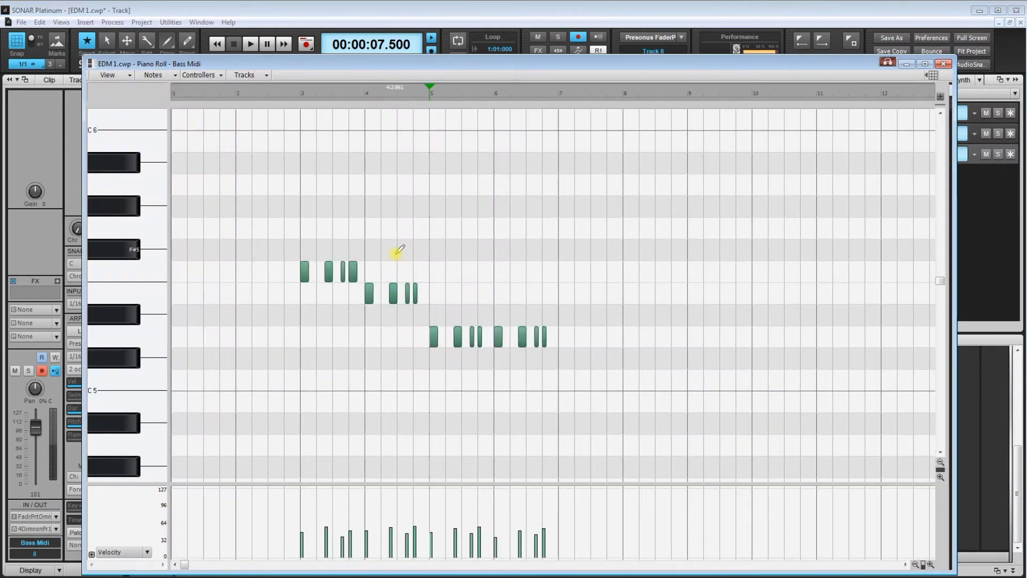
pyautogui.moveTo(280, 259); pyautogui.dragTo(608, 384)
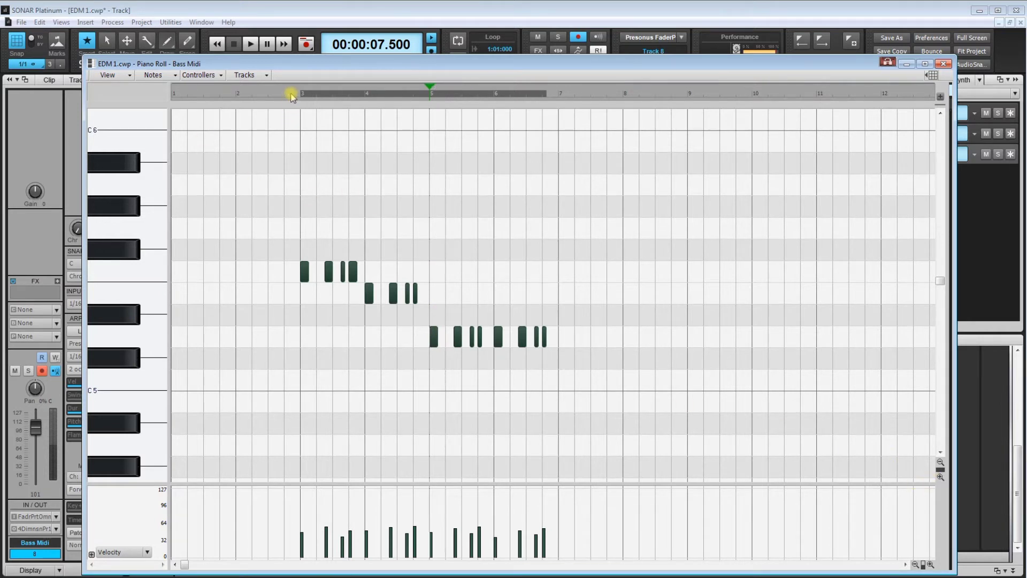
pyautogui.click(292, 96)
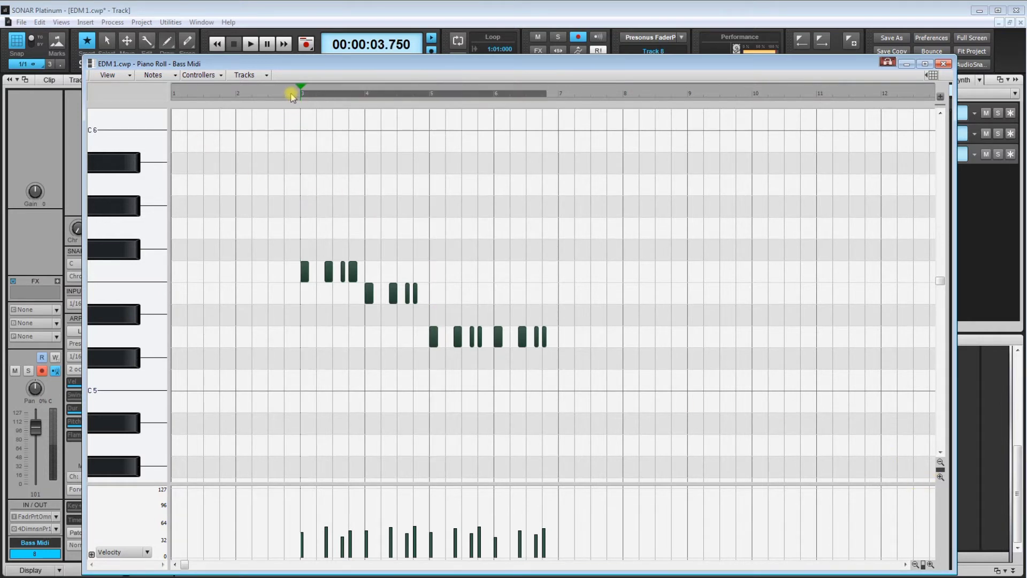
pyautogui.press('space')
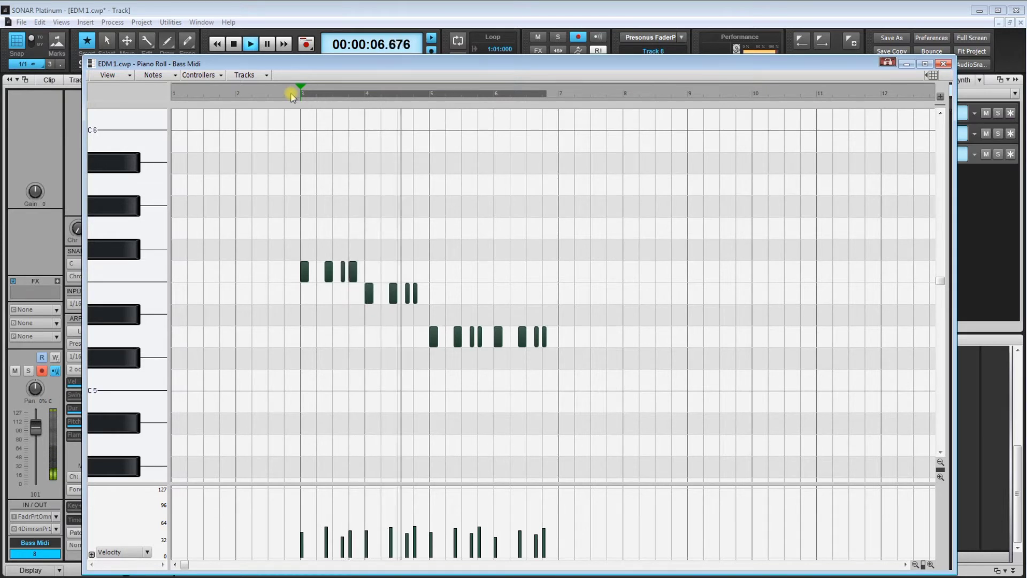
pyautogui.press('space')
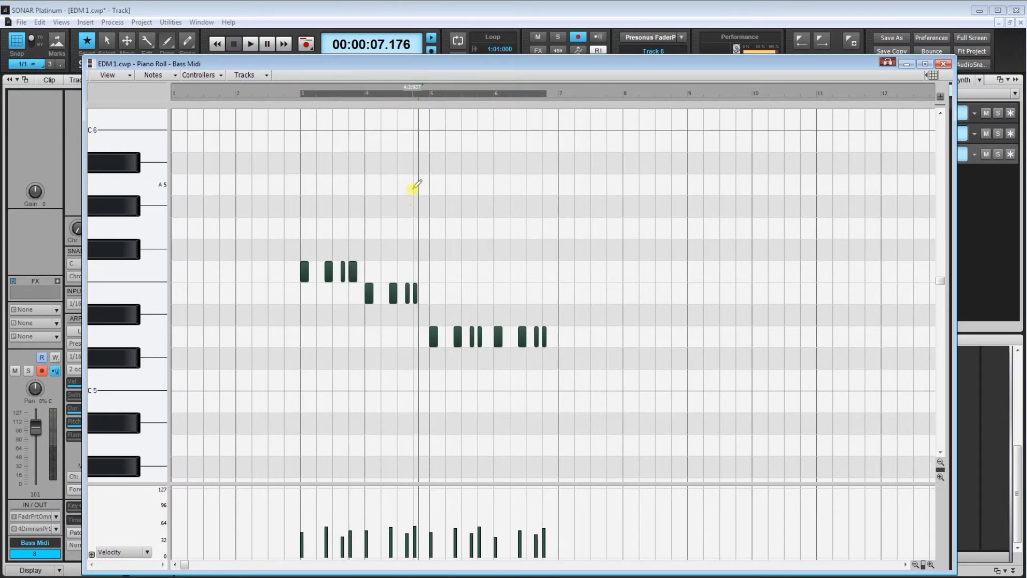
# - Transpose all the bass notes down two octaves so the first note sits on F3, and play back the lowered part
pyautogui.click(940, 463)
pyautogui.click(940, 464)
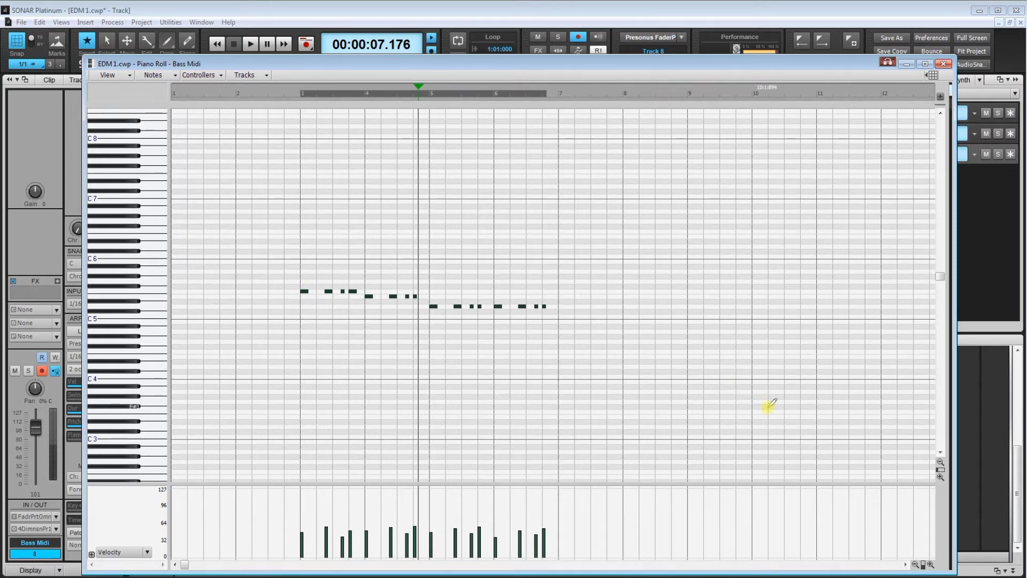
pyautogui.click(940, 477)
pyautogui.click(941, 477)
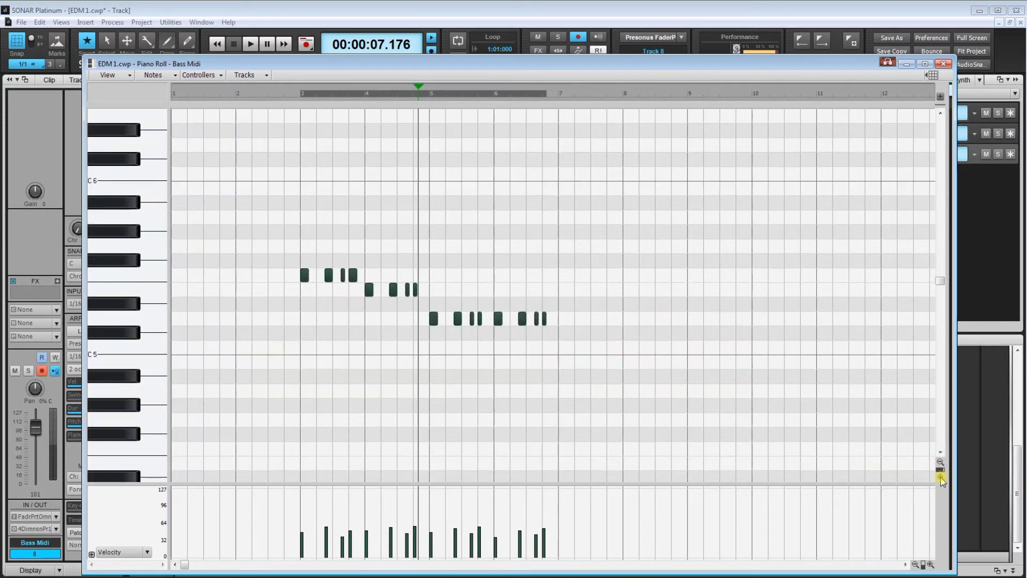
pyautogui.scroll(-4, 328, 214)
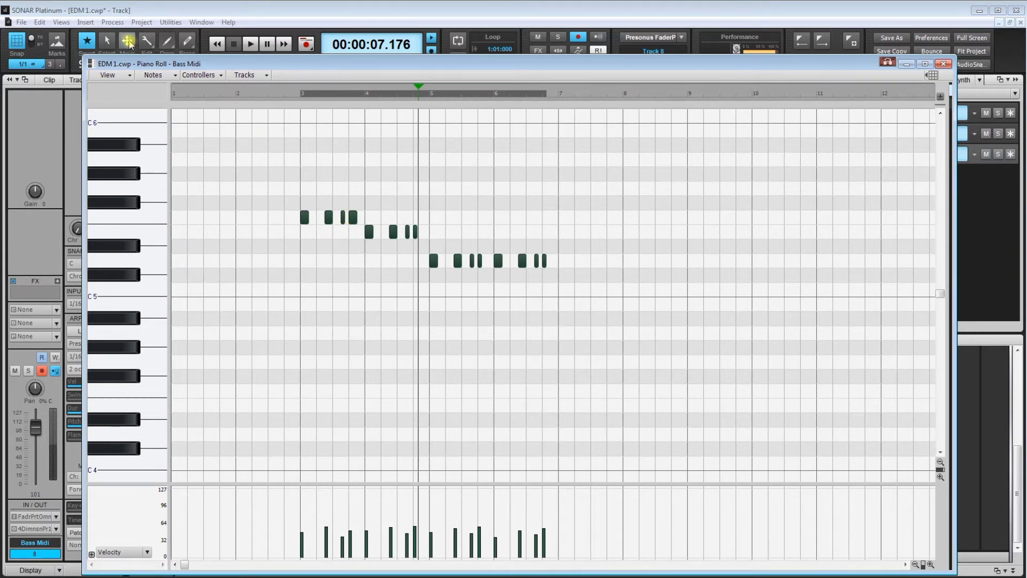
pyautogui.moveTo(292, 191); pyautogui.dragTo(597, 303)
pyautogui.scroll(-4, 327, 234)
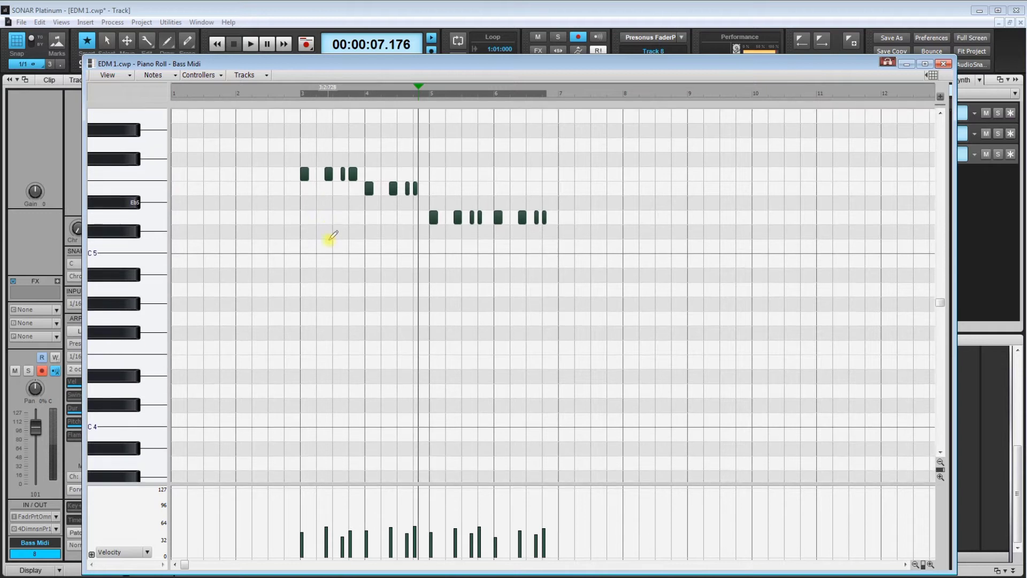
pyautogui.moveTo(279, 128); pyautogui.dragTo(553, 219)
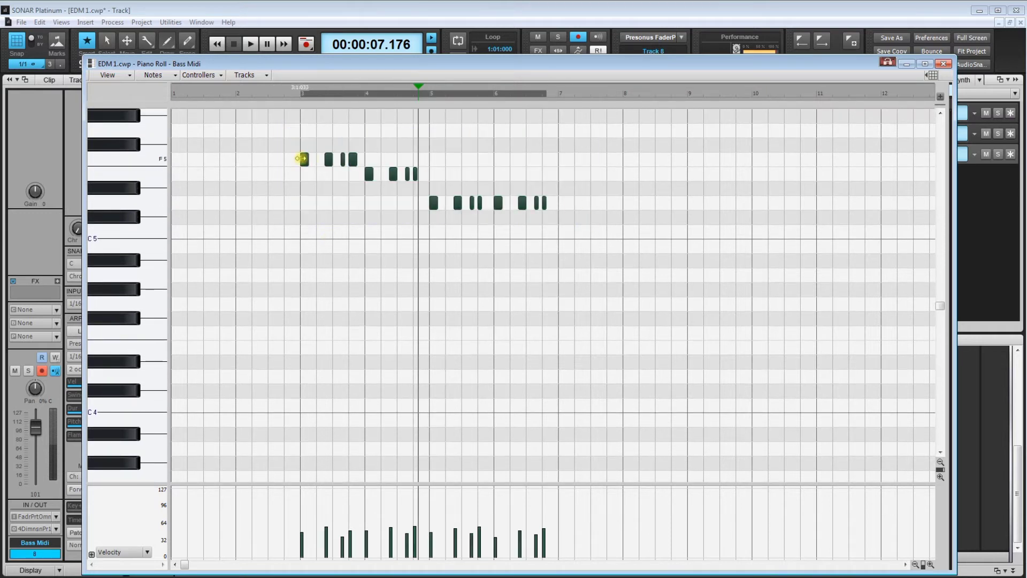
pyautogui.moveTo(304, 159); pyautogui.dragTo(304, 469)
pyautogui.scroll(-4, 300, 419)
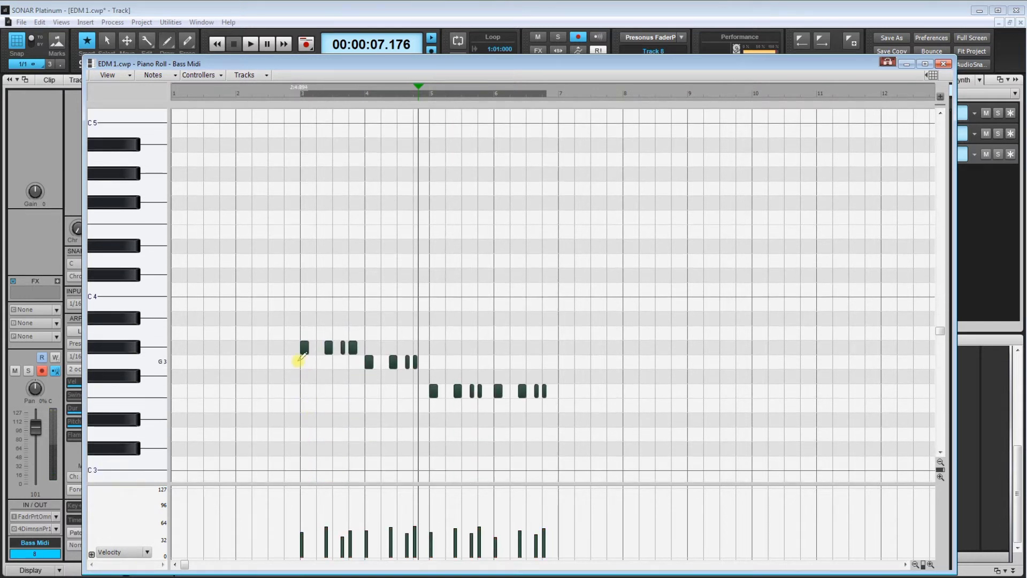
pyautogui.moveTo(304, 348); pyautogui.dragTo(304, 392)
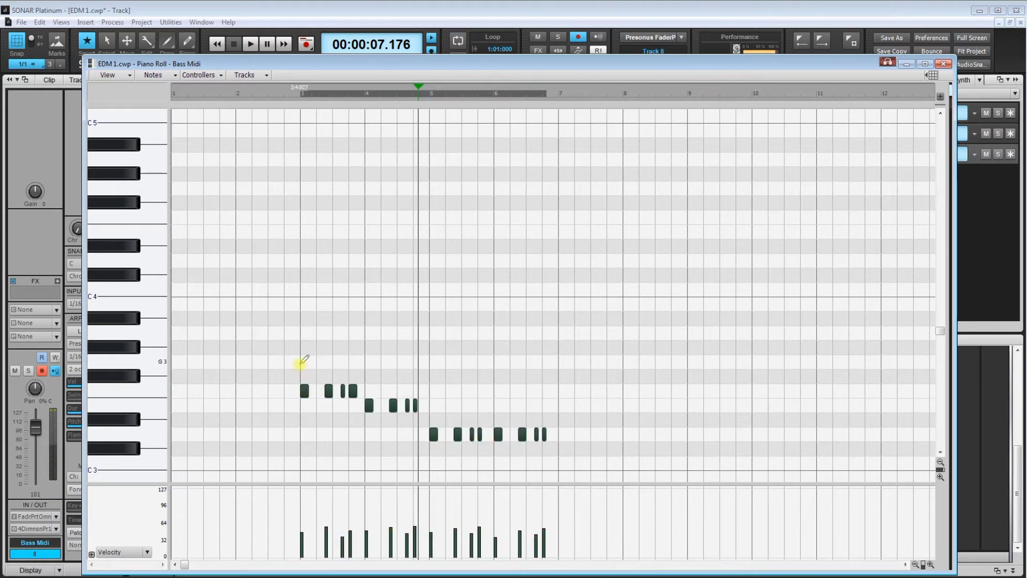
pyautogui.click(299, 321)
pyautogui.press('space')
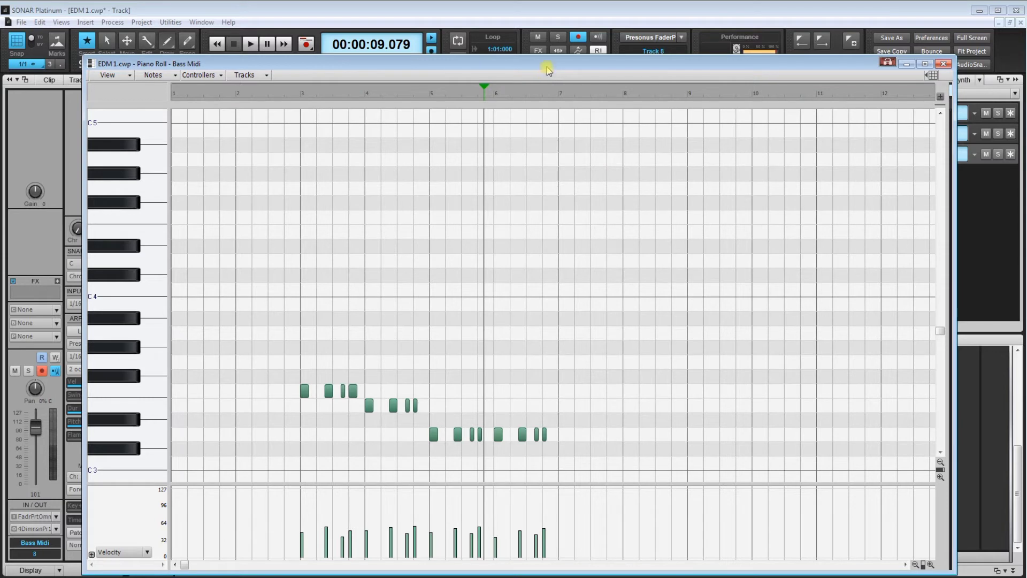
# - Enlarge the velocity pane and draw a uniform velocity of about 100 across all the bass notes
pyautogui.moveTo(548, 70); pyautogui.dragTo(550, 39)
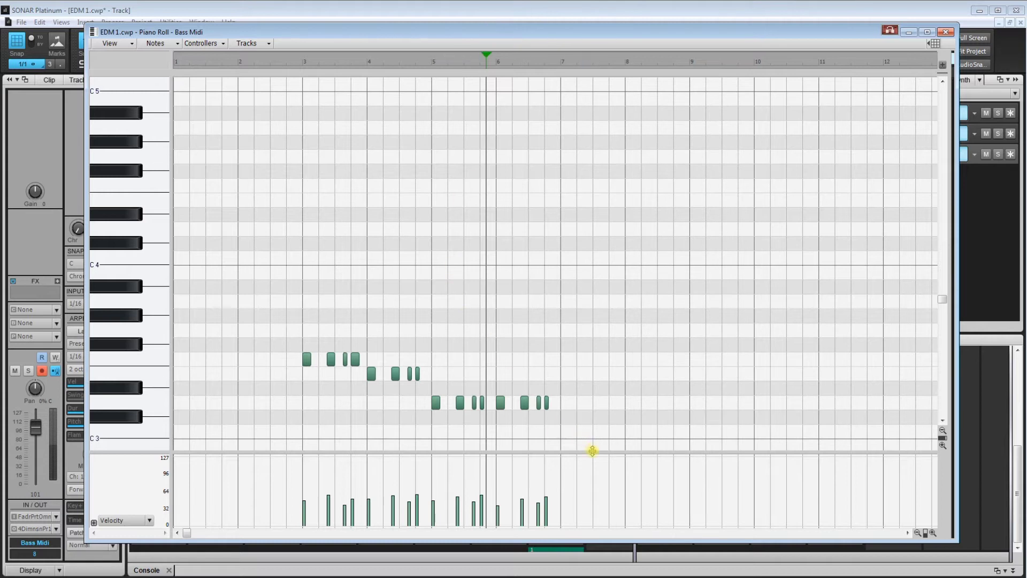
pyautogui.moveTo(591, 450); pyautogui.dragTo(616, 332)
pyautogui.scroll(-5, 635, 291)
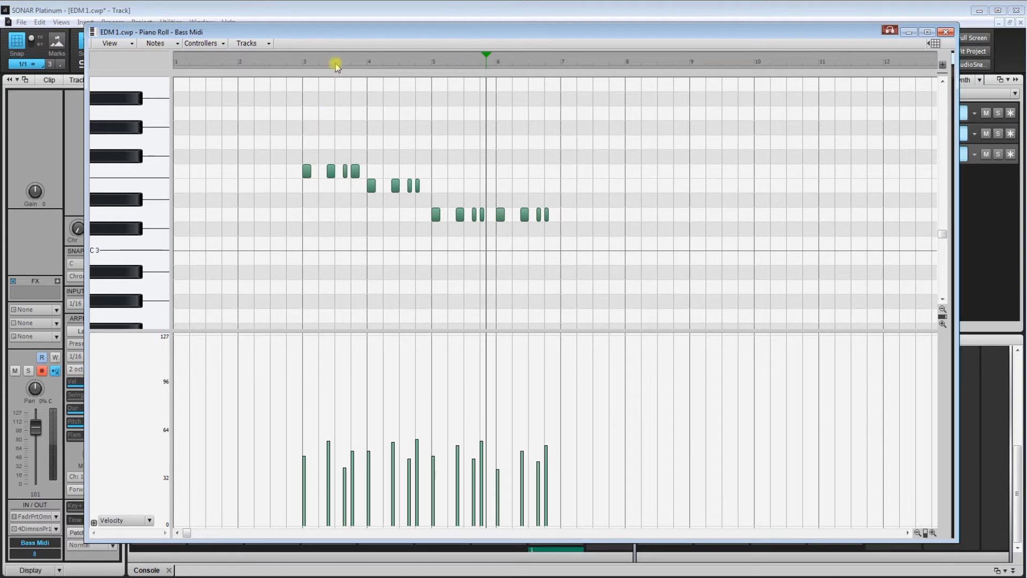
pyautogui.moveTo(347, 23); pyautogui.dragTo(345, 74)
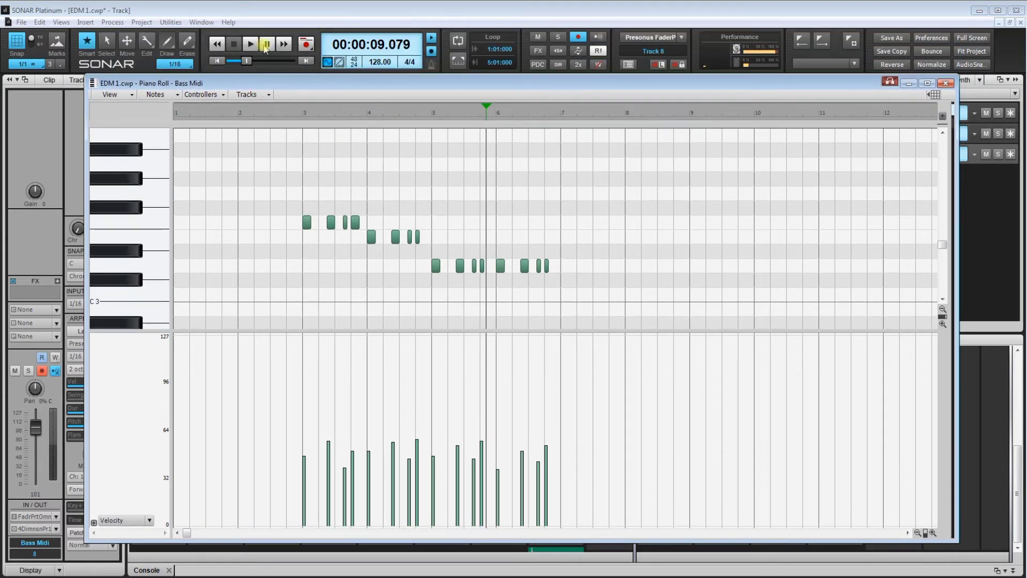
pyautogui.click(168, 42)
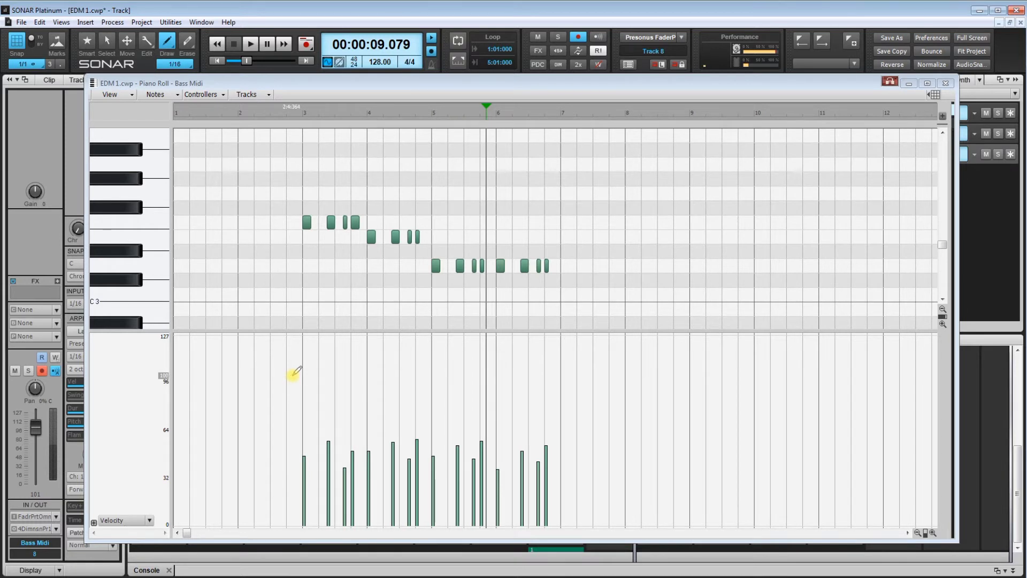
pyautogui.moveTo(294, 375); pyautogui.dragTo(573, 371)
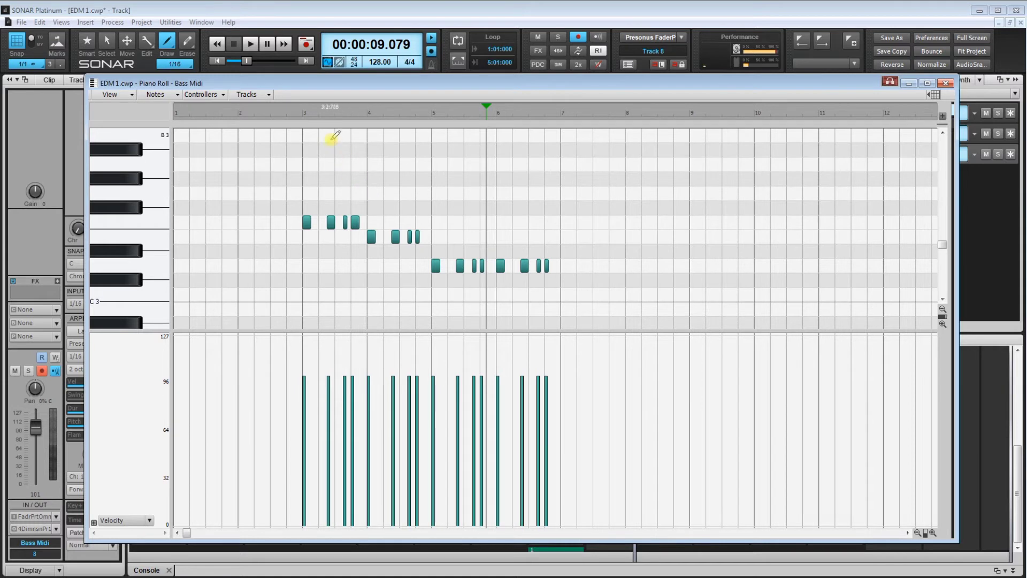
# - Play back the bass part from the start of measure 3 to hear the new velocities
pyautogui.click(297, 114)
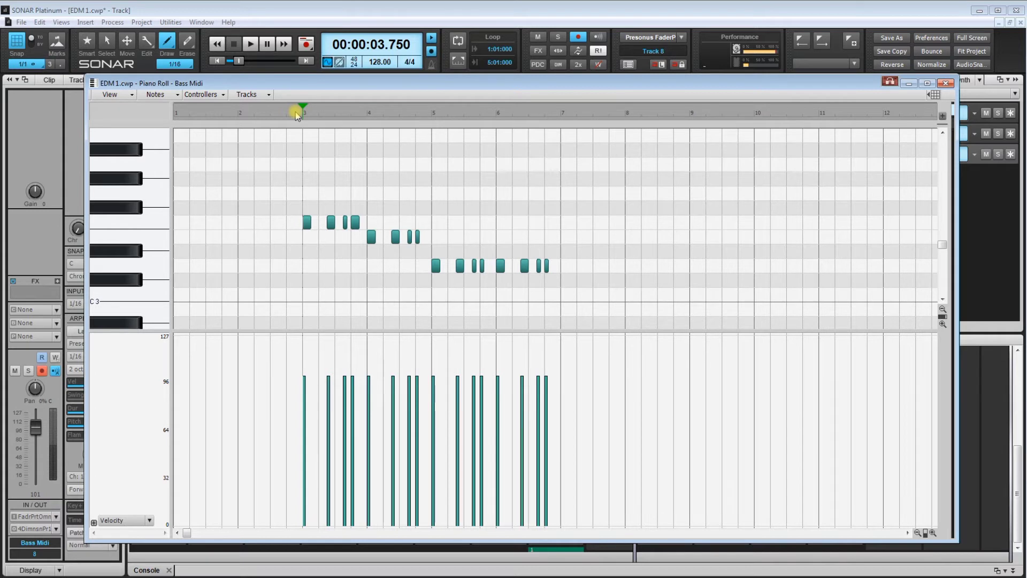
pyautogui.press('space')
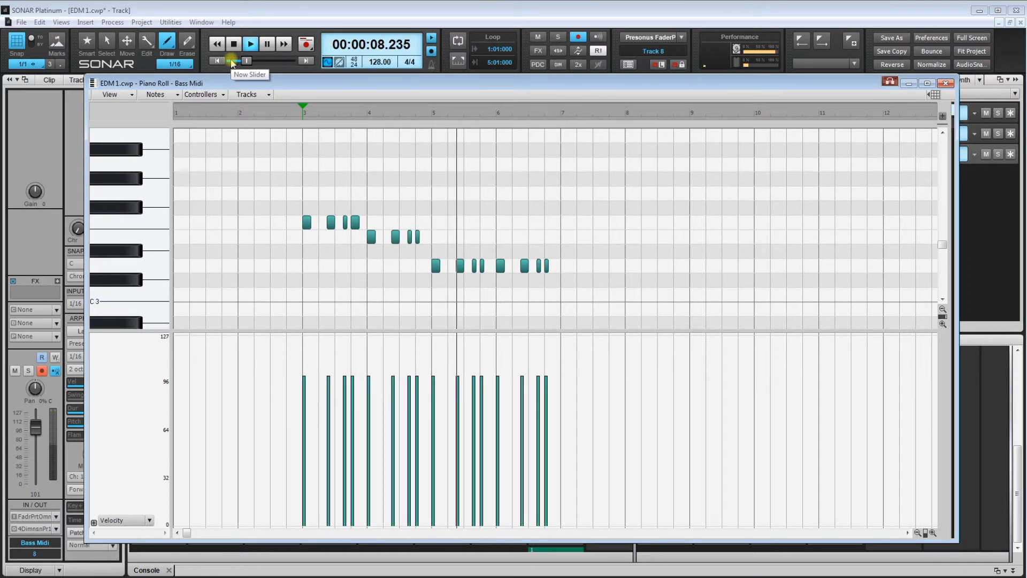
pyautogui.press('space')
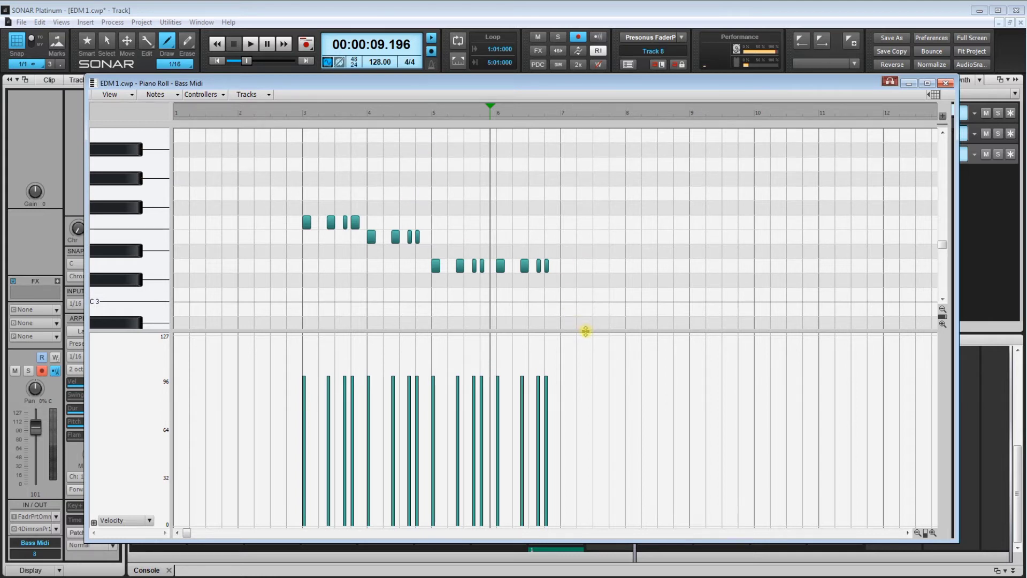
# - Delete the last two bass notes in each of measures 3 and 4
pyautogui.moveTo(586, 331); pyautogui.dragTo(589, 460)
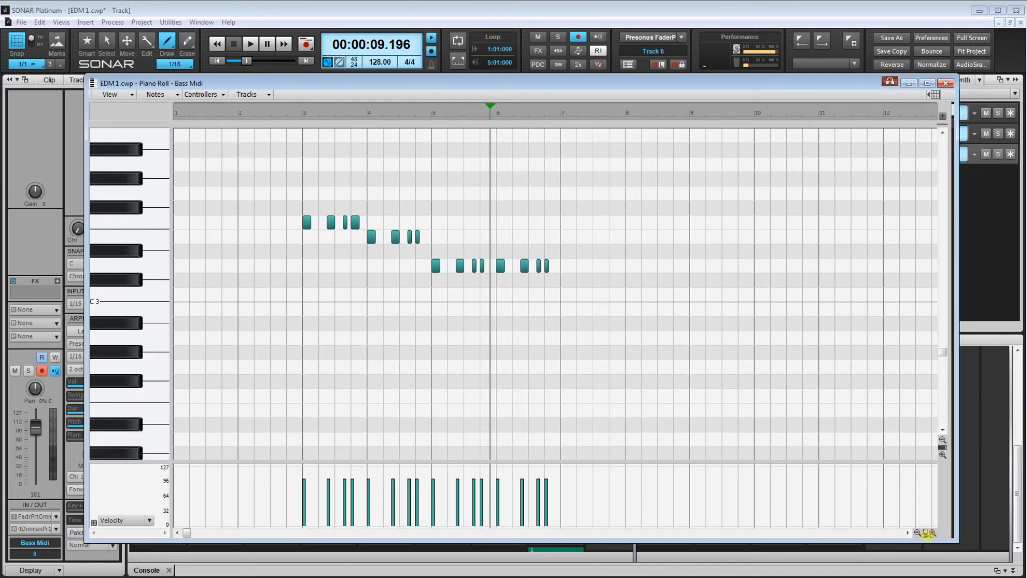
pyautogui.moveTo(928, 534); pyautogui.dragTo(893, 523)
pyautogui.click(943, 454)
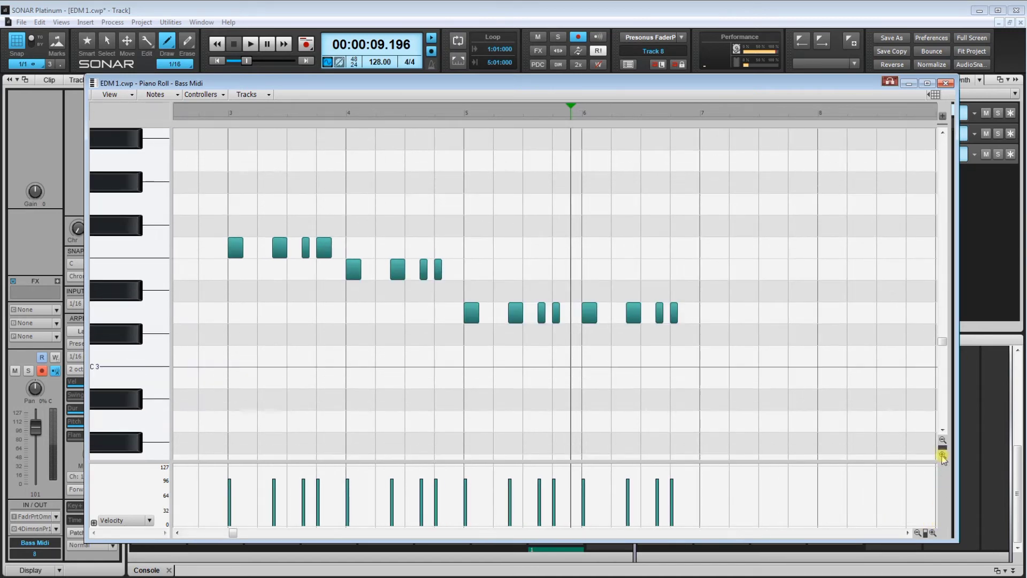
pyautogui.moveTo(924, 533); pyautogui.dragTo(853, 523)
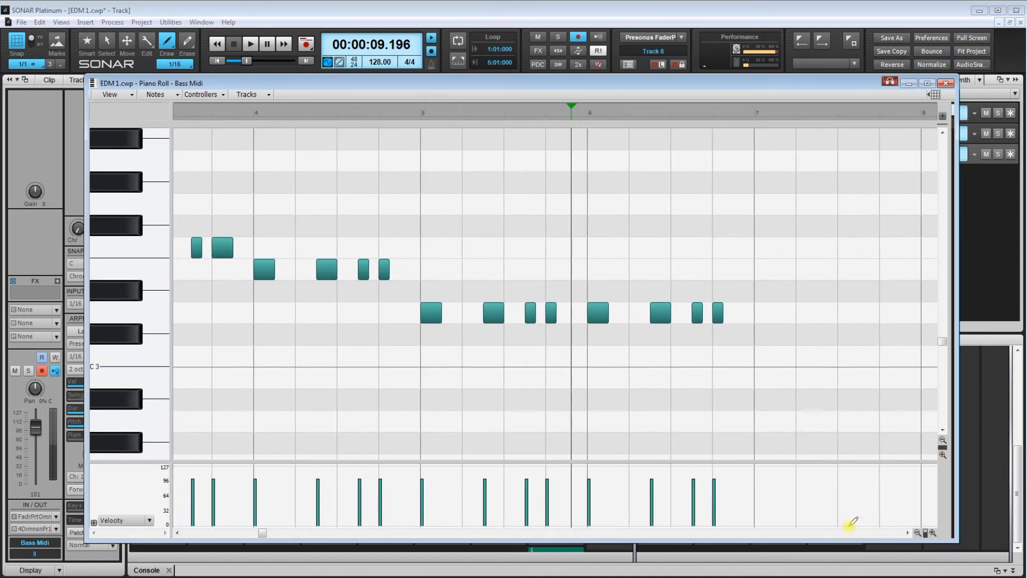
pyautogui.moveTo(263, 535); pyautogui.dragTo(221, 533)
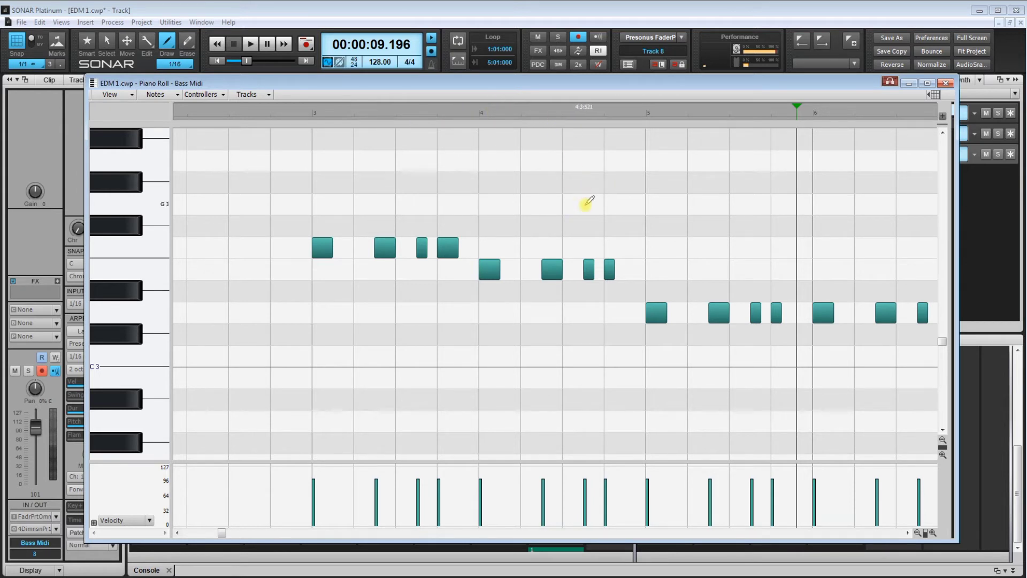
pyautogui.moveTo(414, 220); pyautogui.dragTo(461, 243)
pyautogui.press('Delete')
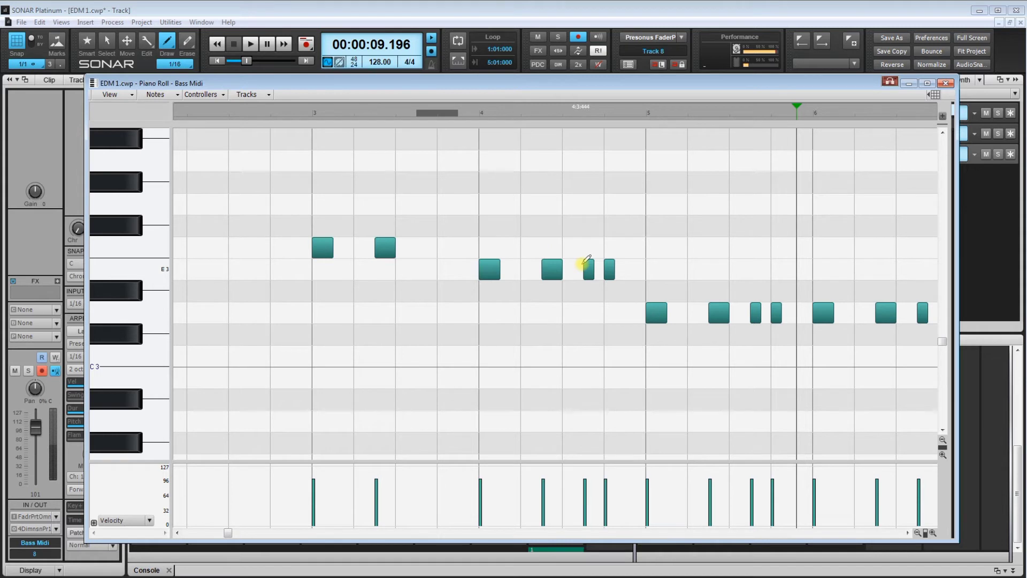
pyautogui.moveTo(586, 260); pyautogui.dragTo(620, 270)
pyautogui.press('Delete')
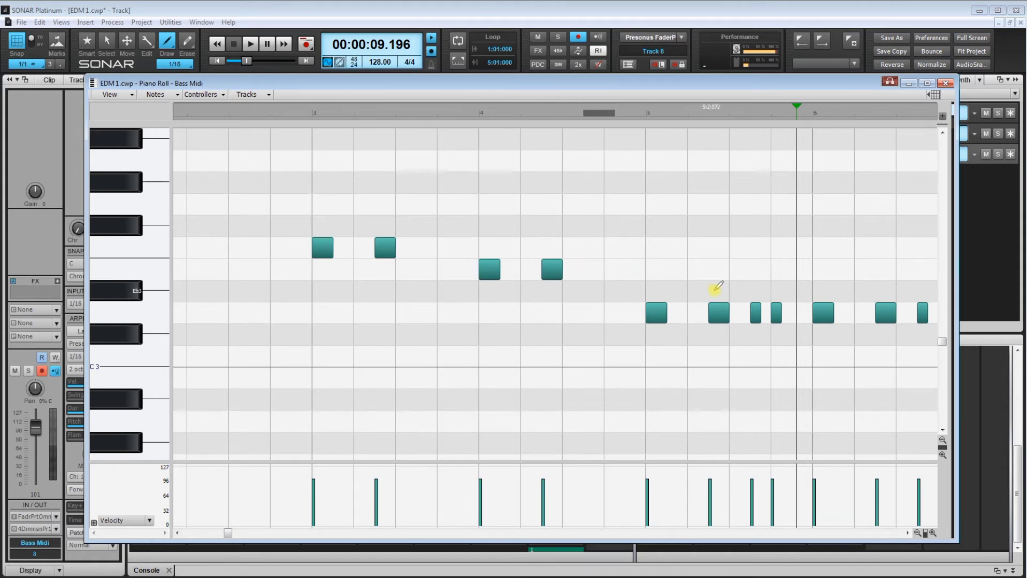
# - Delete the last two bass notes in each of measures 5 and 6
pyautogui.moveTo(748, 301); pyautogui.dragTo(782, 314)
pyautogui.press('Delete')
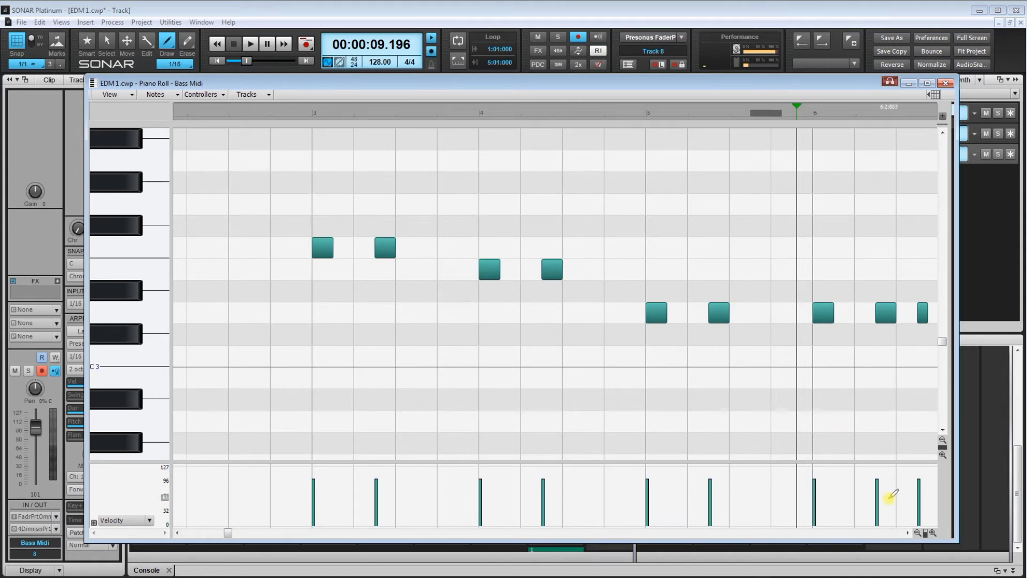
pyautogui.click(908, 533)
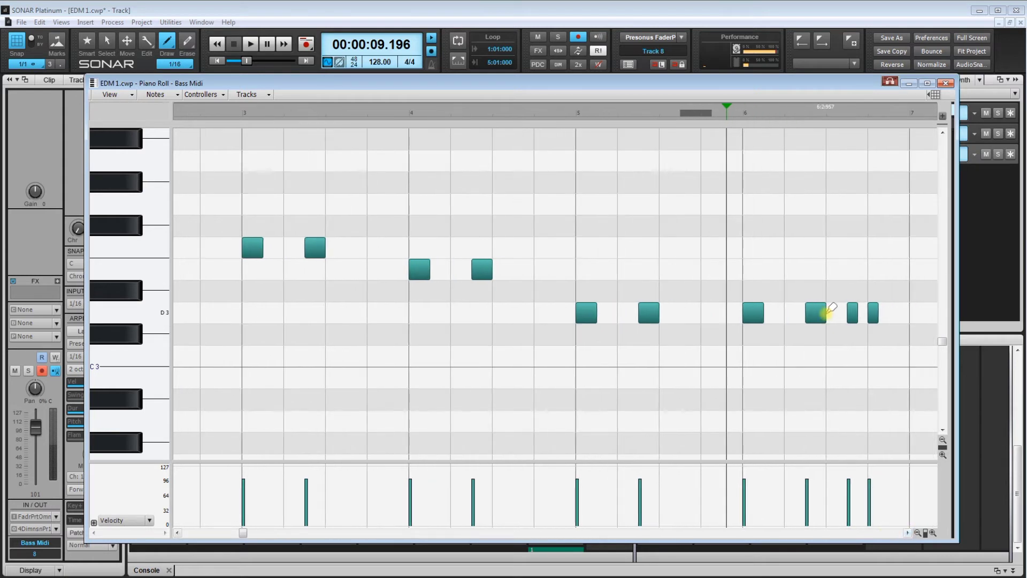
pyautogui.moveTo(826, 309); pyautogui.dragTo(874, 310)
pyautogui.press('Delete')
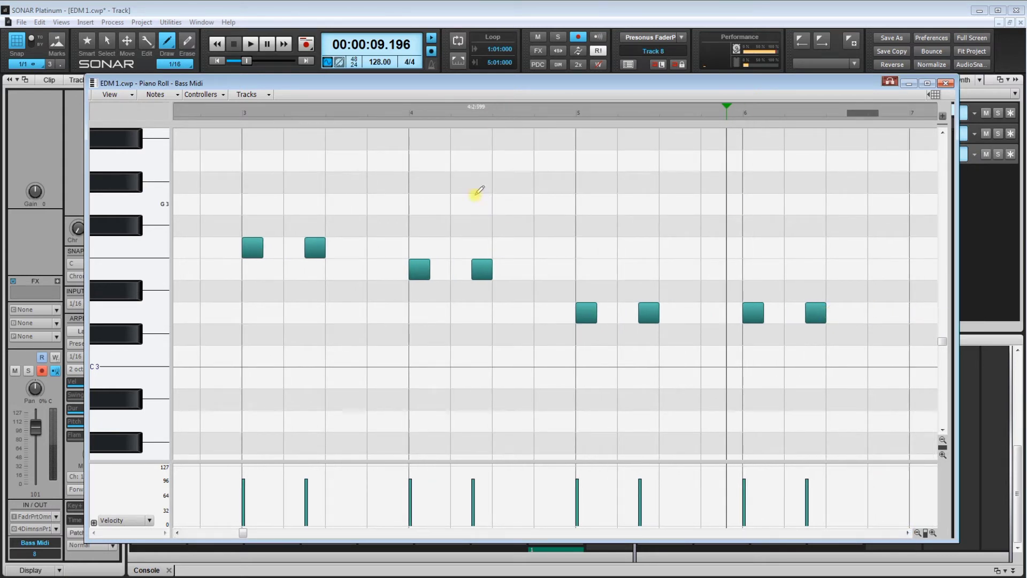
# - Lengthen the bass notes in measures 3 to 6 so each sustains until about the start of the following note, and the last to measure 7
pyautogui.click(88, 42)
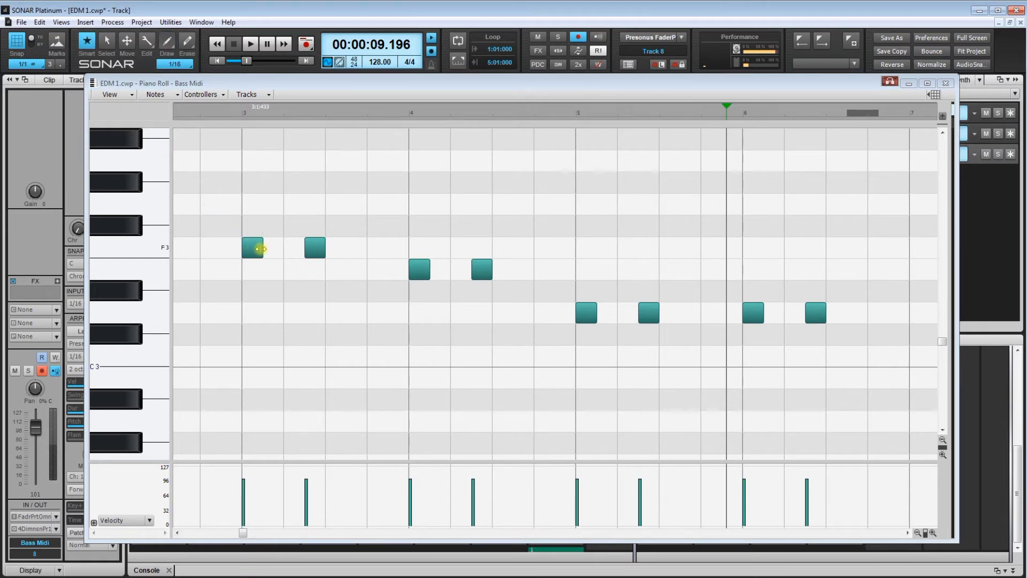
pyautogui.moveTo(262, 248); pyautogui.dragTo(575, 274)
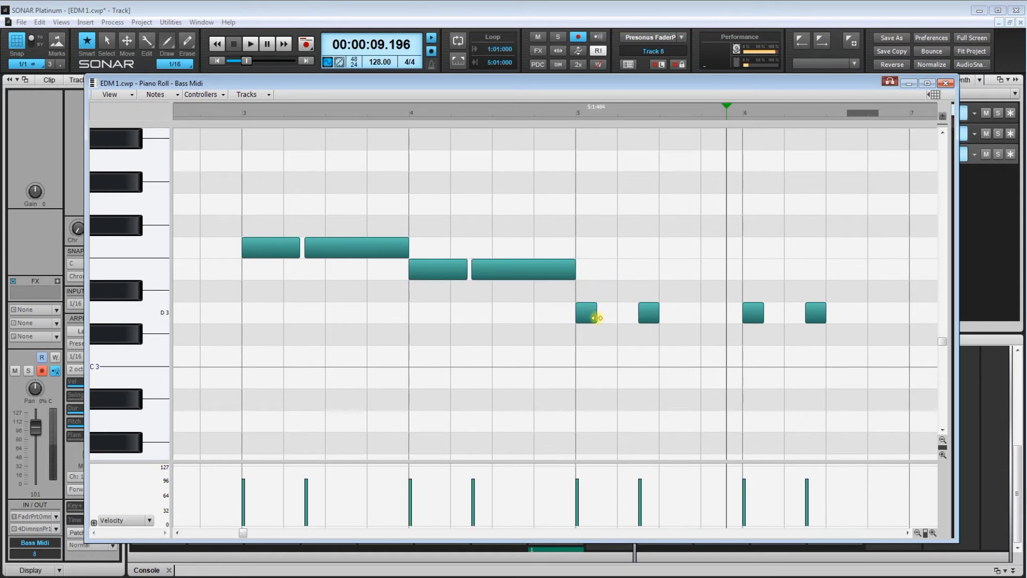
pyautogui.moveTo(598, 317); pyautogui.dragTo(738, 319)
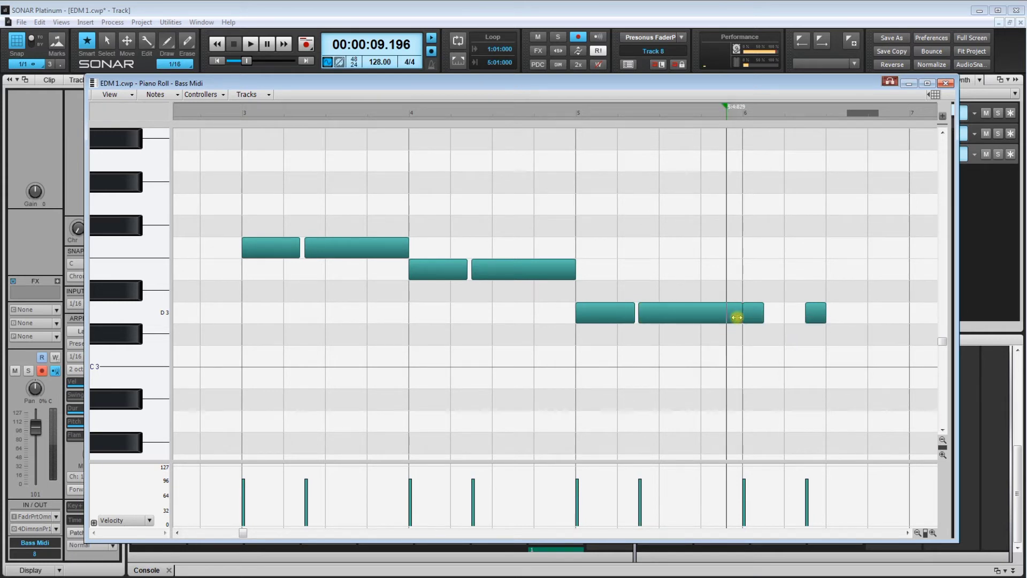
pyautogui.click(11, 42)
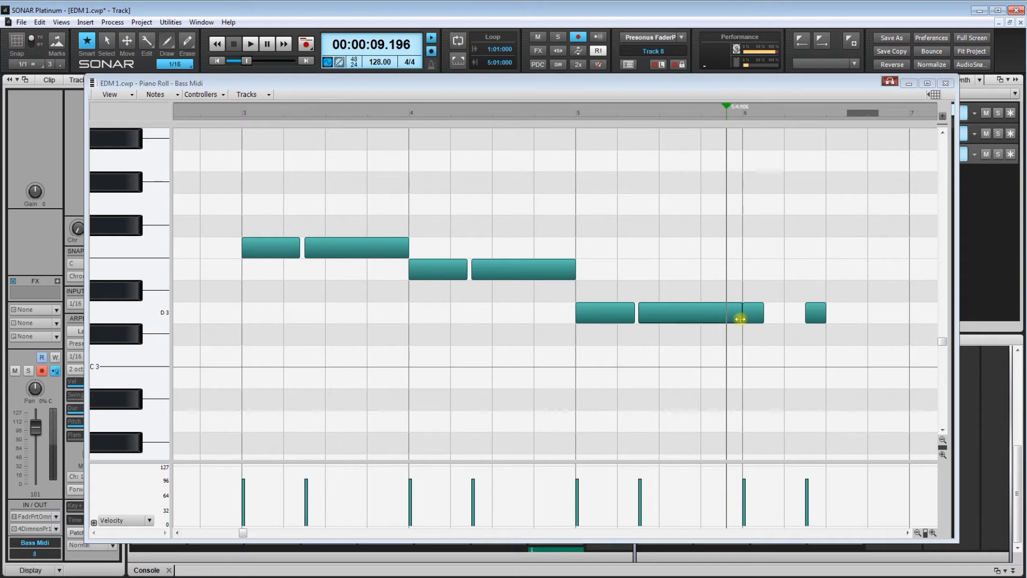
pyautogui.moveTo(742, 315); pyautogui.dragTo(738, 316)
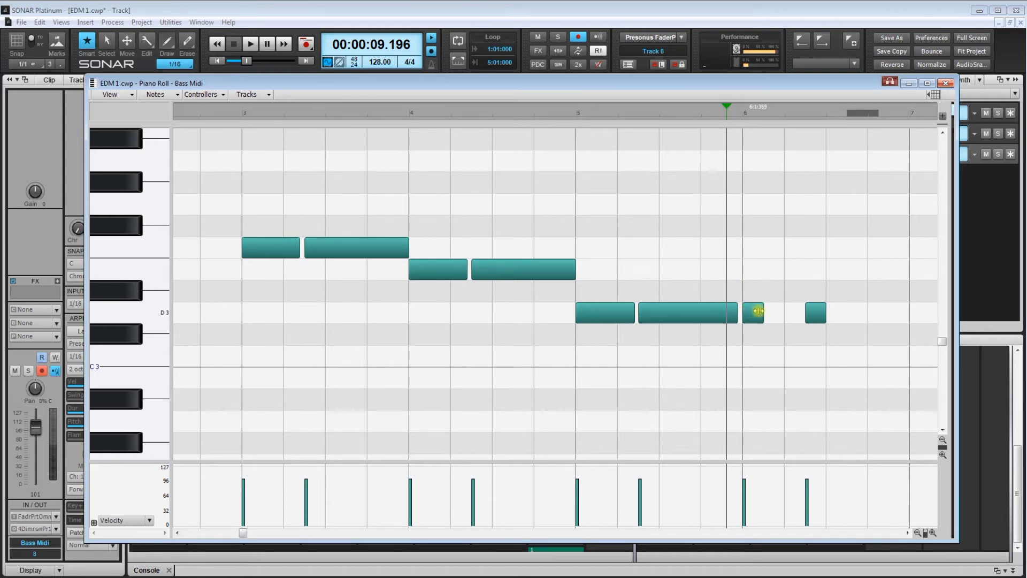
pyautogui.moveTo(759, 311); pyautogui.dragTo(908, 331)
pyautogui.press('n')
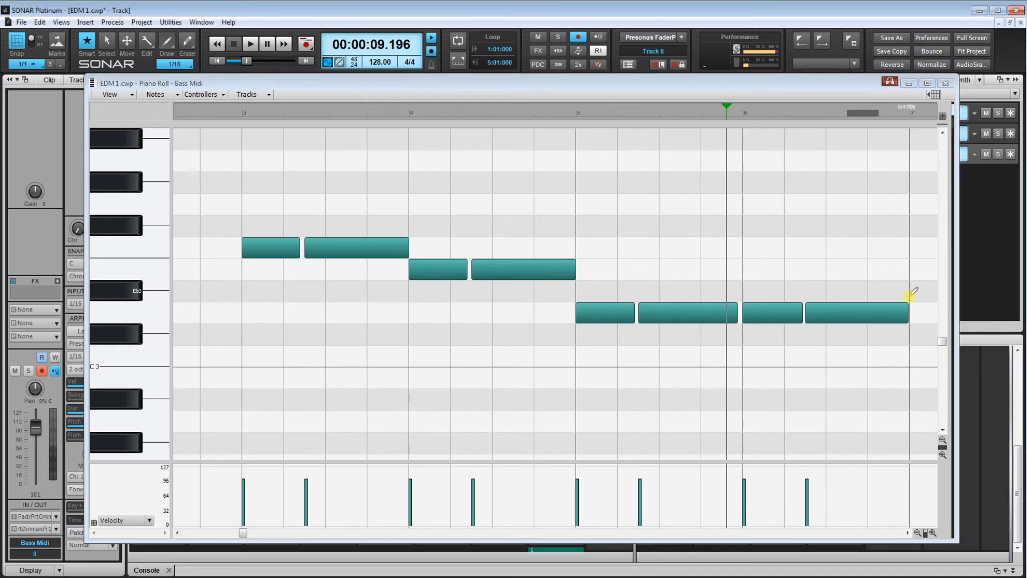
pyautogui.moveTo(909, 315); pyautogui.dragTo(910, 316)
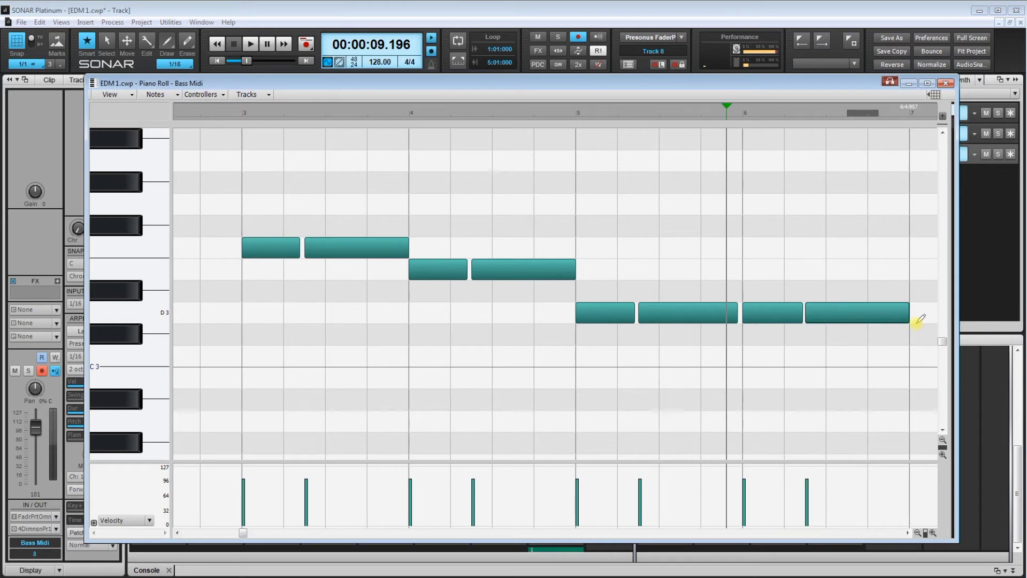
# - Play back the bass part from the start of measure 3 to hear the sustained notes
pyautogui.click(220, 115)
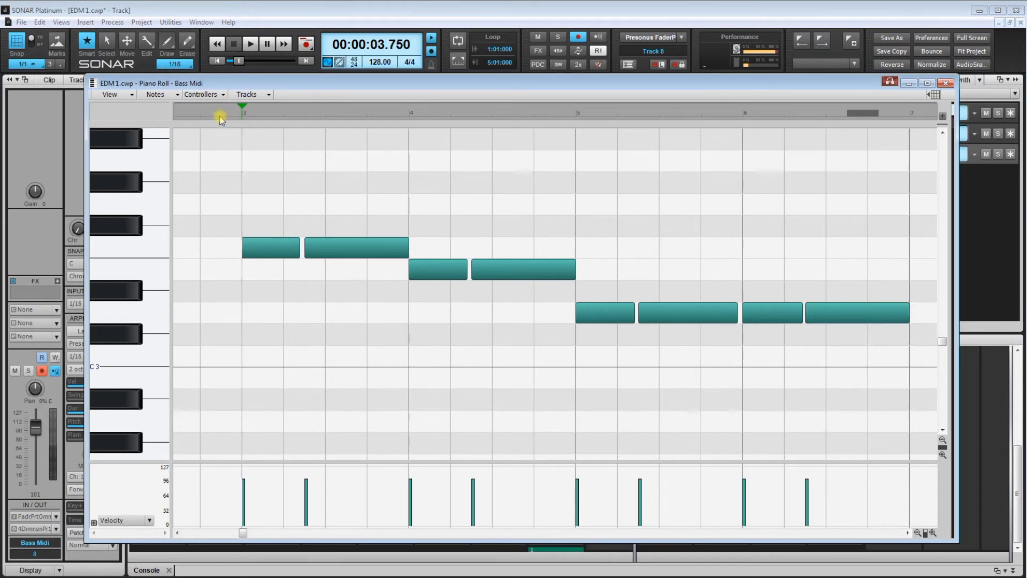
pyautogui.press('space')
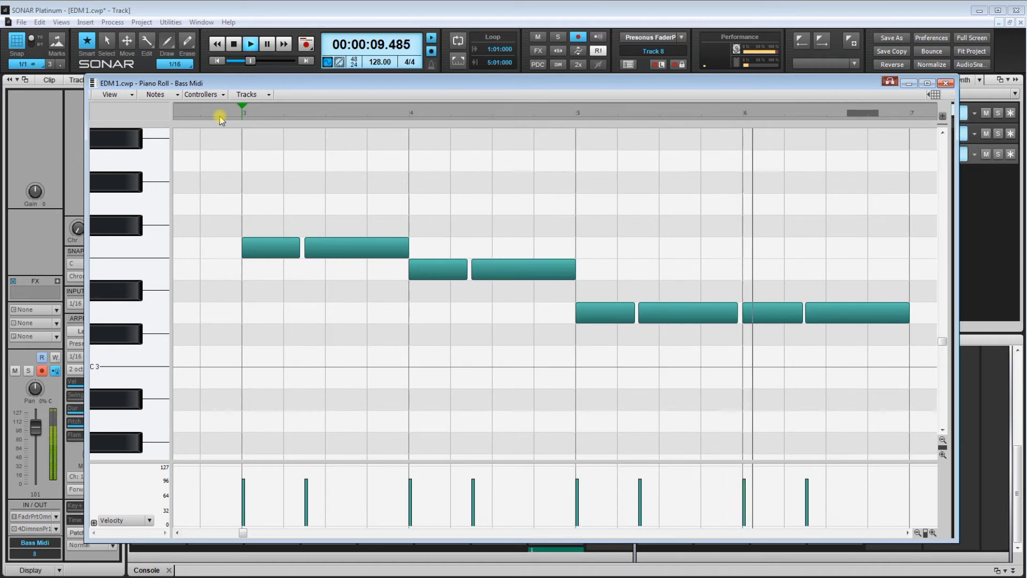
pyautogui.press('space')
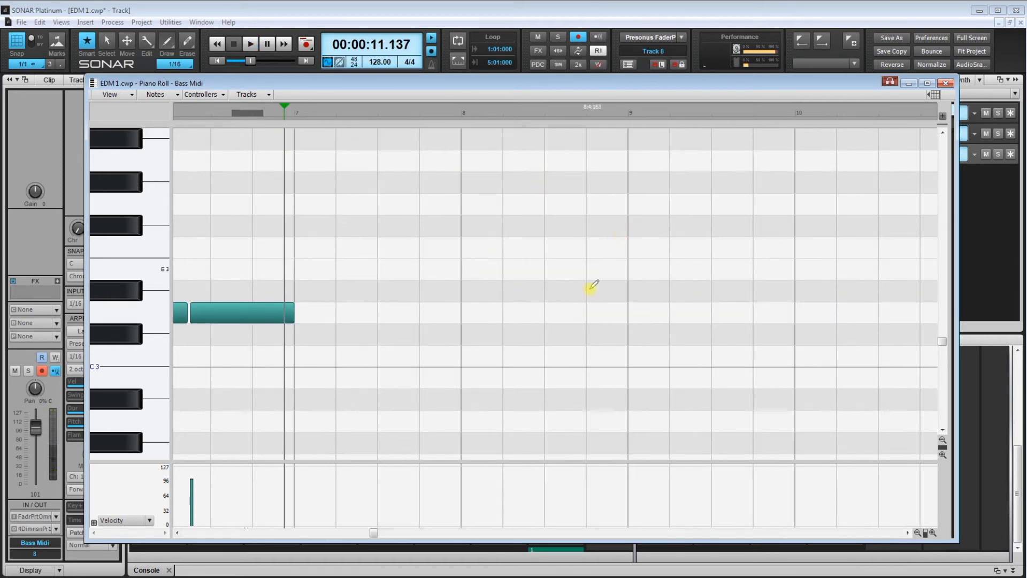
# - Shorten the last D3 note to end at beat 4 of measure 6 and set the snap resolution to 1/16
pyautogui.moveTo(374, 535); pyautogui.dragTo(248, 537)
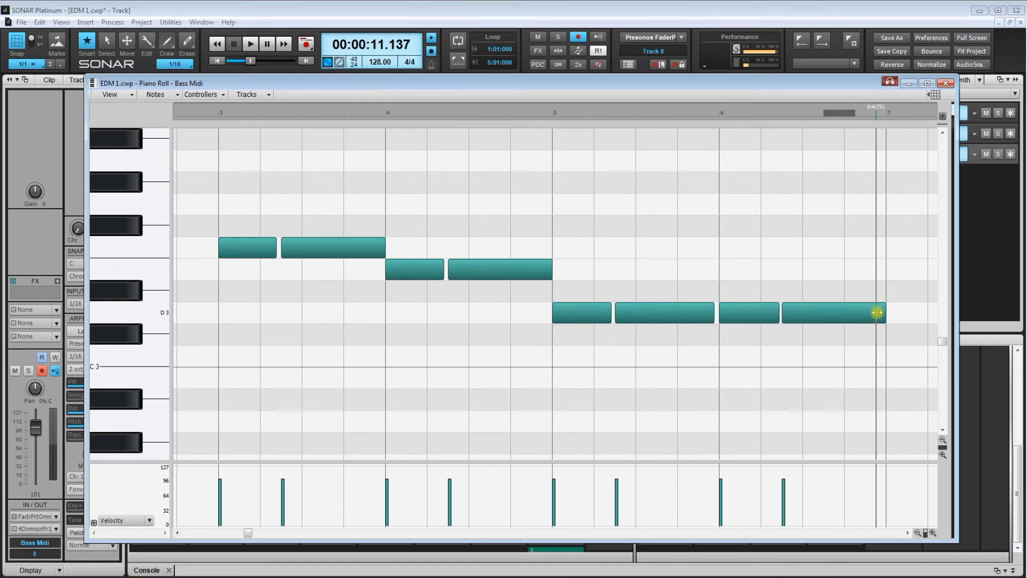
pyautogui.moveTo(881, 313); pyautogui.dragTo(845, 314)
pyautogui.click(19, 64)
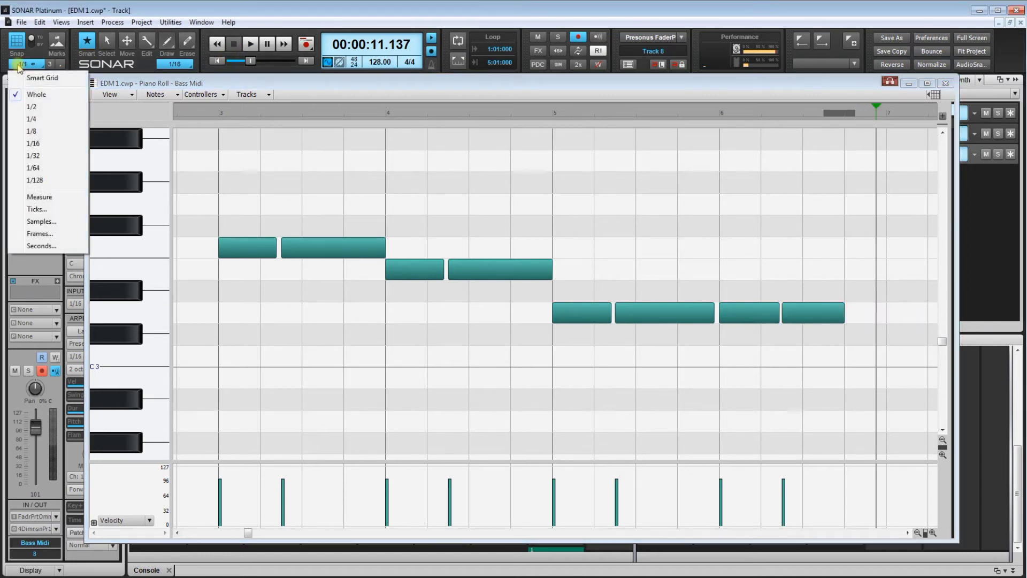
pyautogui.click(33, 143)
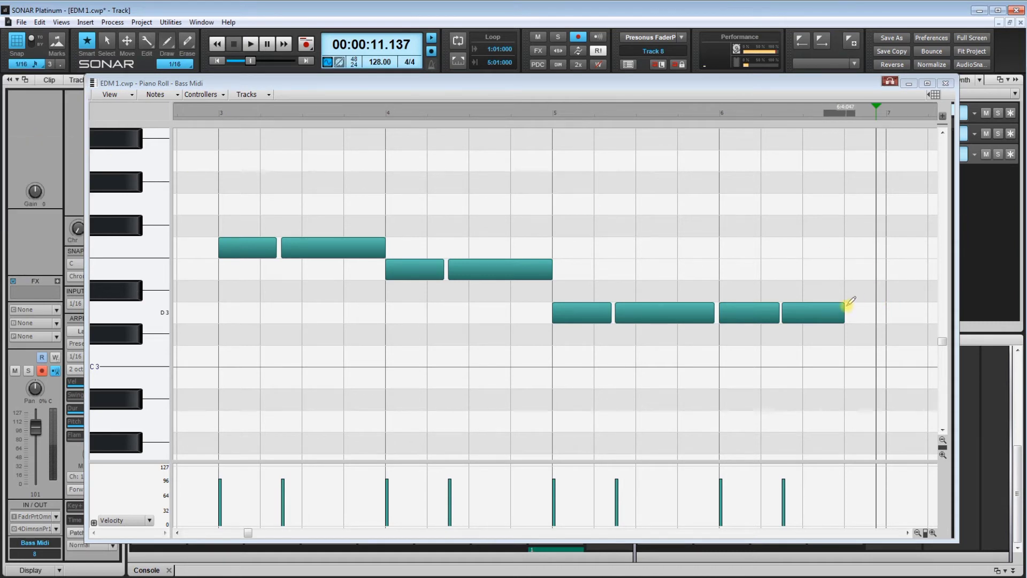
pyautogui.moveTo(844, 311); pyautogui.dragTo(846, 312)
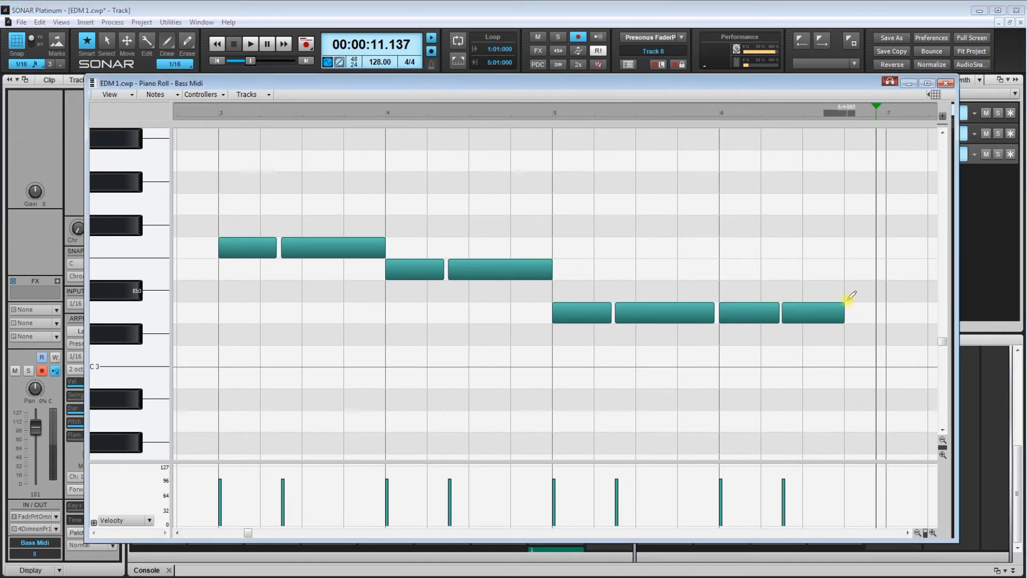
# - Add an E3 note on beat 4 of measure 6, extended to the start of measure 7
pyautogui.click(847, 266)
pyautogui.moveTo(855, 269); pyautogui.dragTo(886, 270)
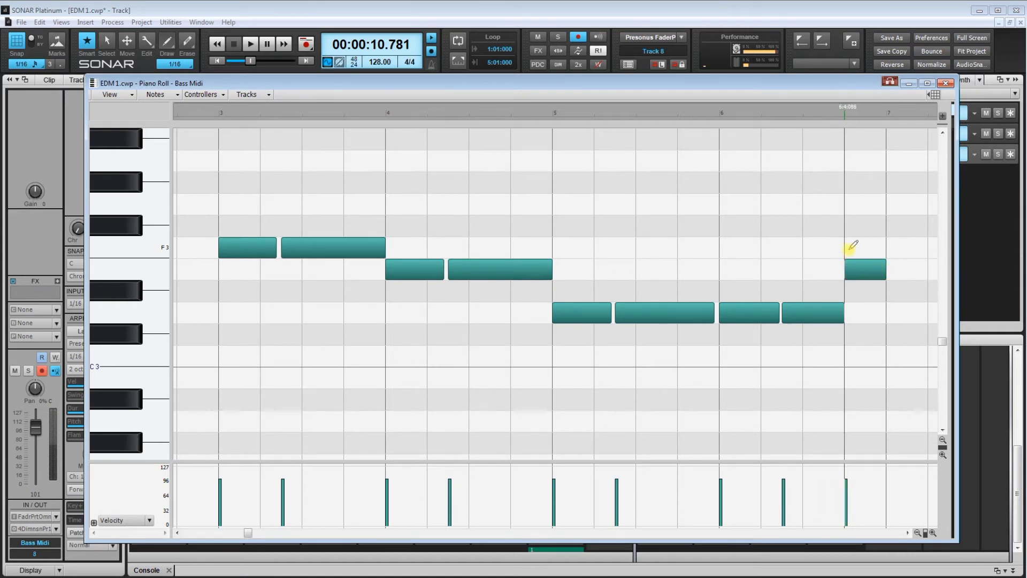
pyautogui.click(848, 244)
# - Copy all the bass notes in measures 3 to 6 and paste them at the start of measure 7
pyautogui.moveTo(925, 533); pyautogui.dragTo(920, 524)
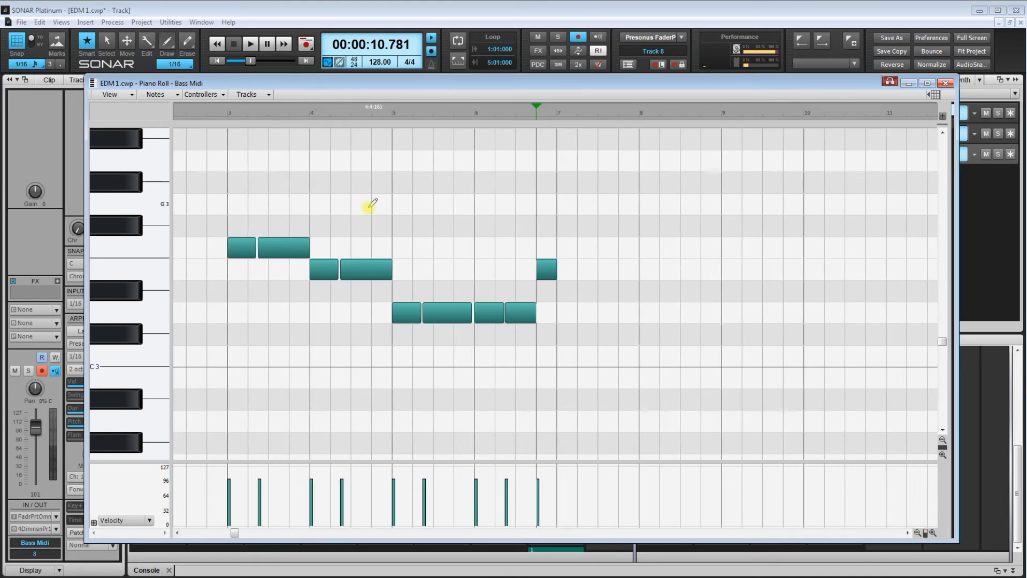
pyautogui.moveTo(233, 202); pyautogui.dragTo(578, 350)
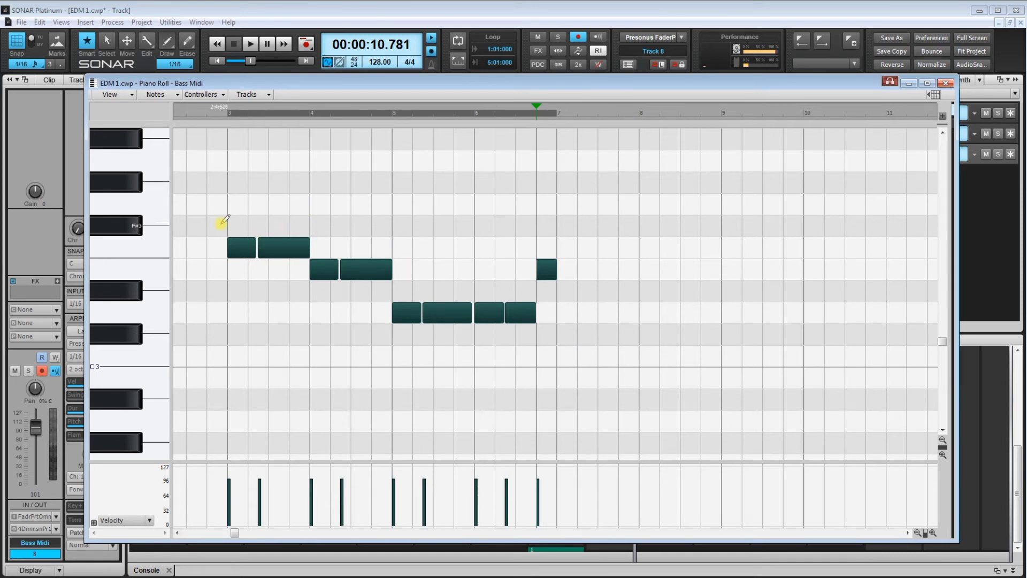
pyautogui.click(40, 22)
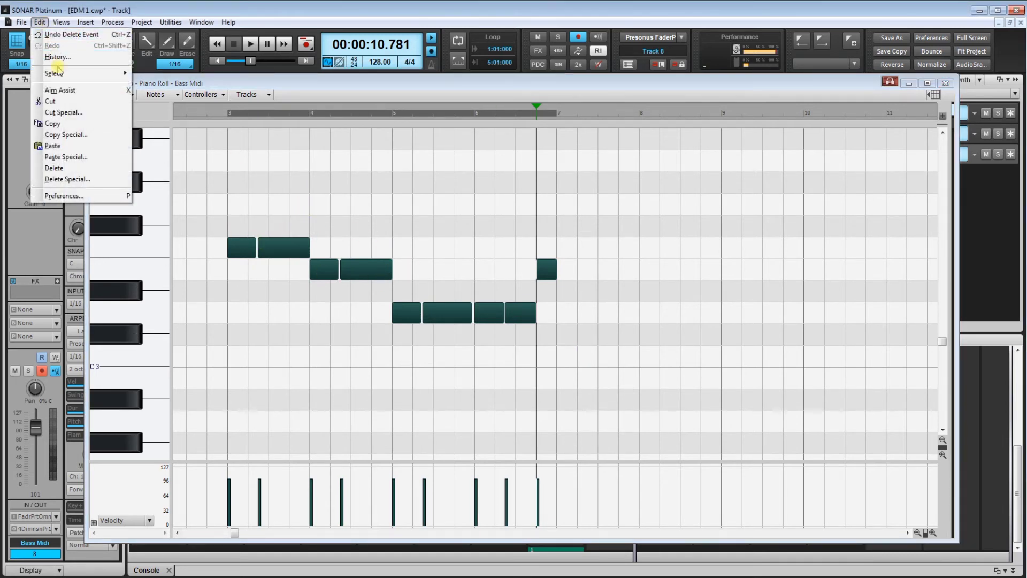
pyautogui.click(67, 123)
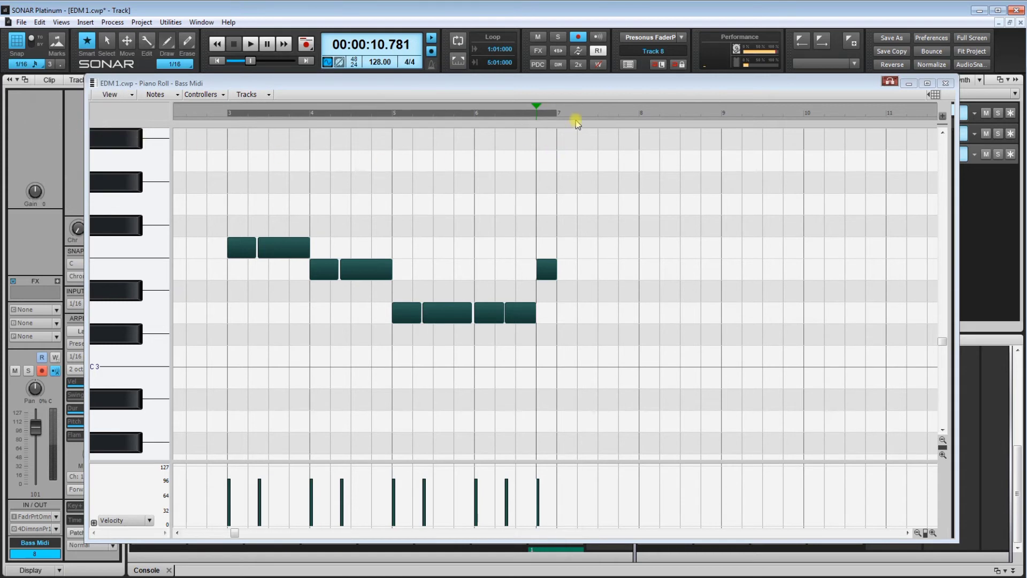
pyautogui.click(559, 114)
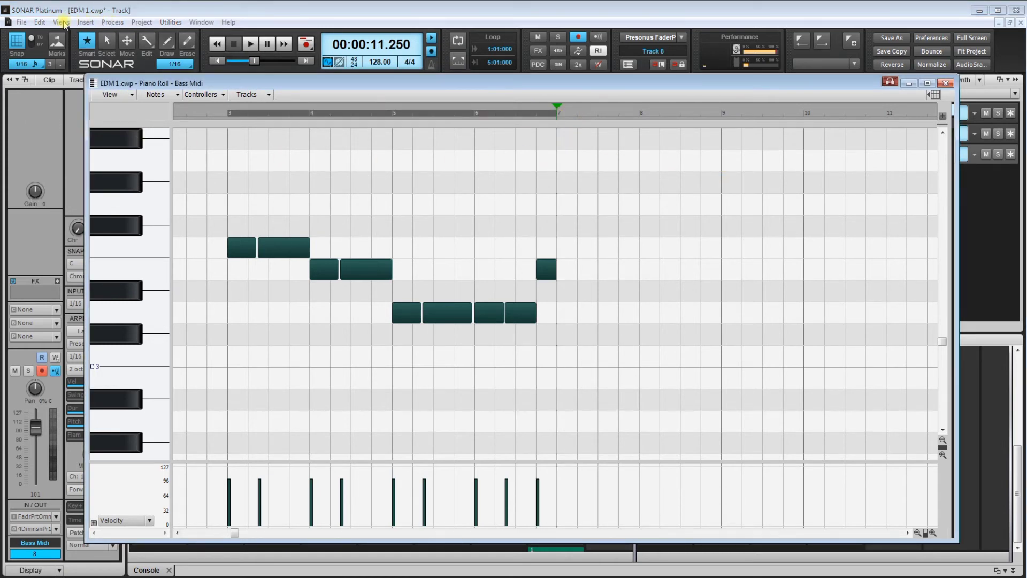
pyautogui.click(41, 22)
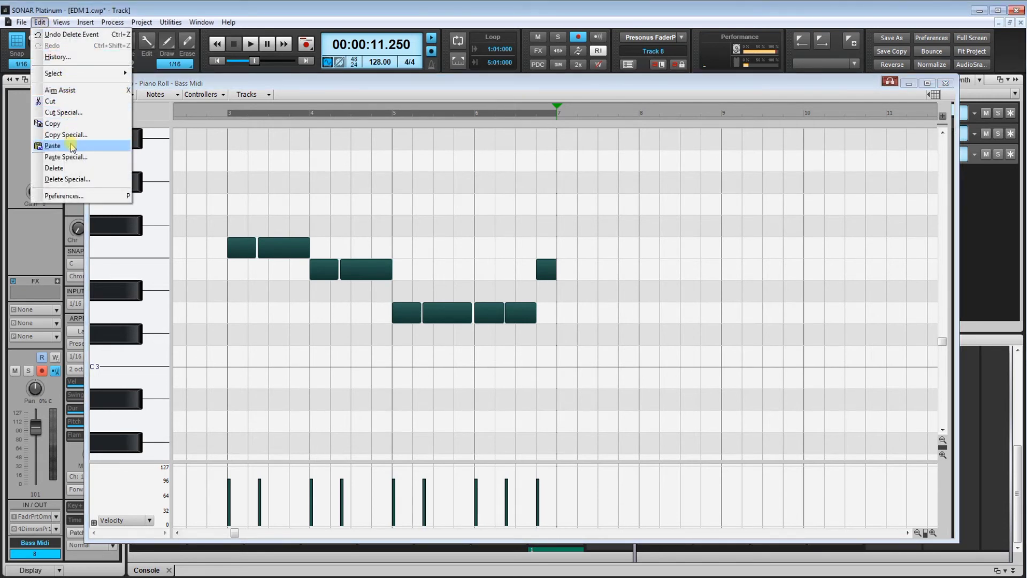
pyautogui.click(68, 137)
pyautogui.moveTo(565, 210); pyautogui.dragTo(869, 345)
# - Play back the extended bass part from just before measure 3, and close the piano roll
pyautogui.click(213, 116)
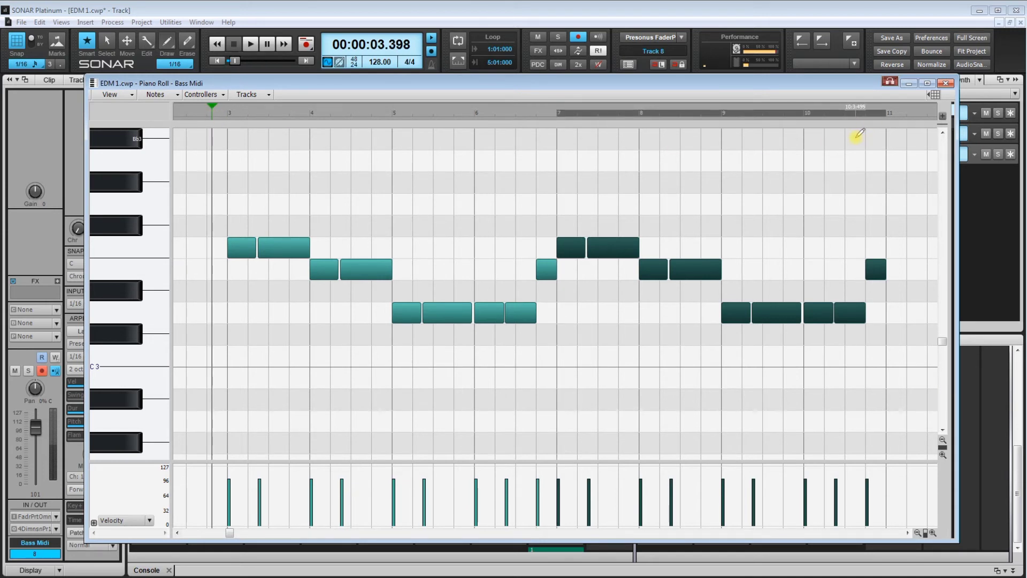
pyautogui.press('space')
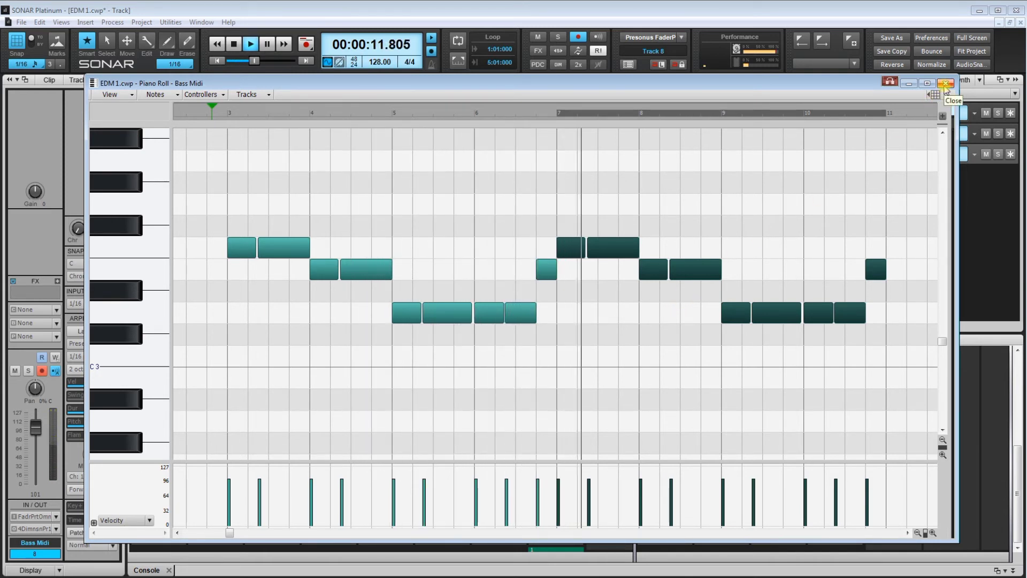
pyautogui.press('space')
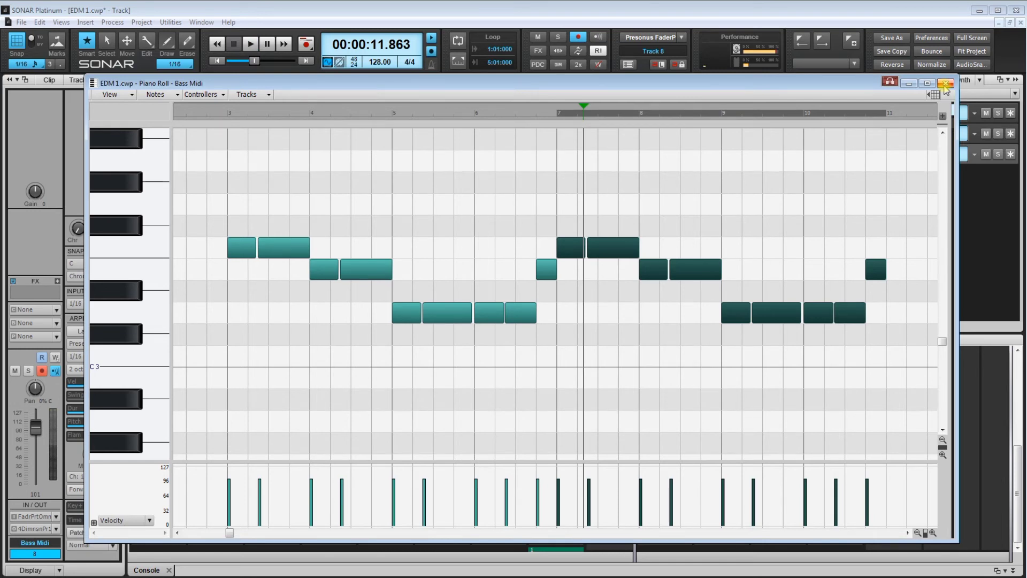
pyautogui.click(945, 84)
# - Solo the Bass Midi track, turn snapping off, and play back the bass from just before measure 3
pyautogui.click(420, 230)
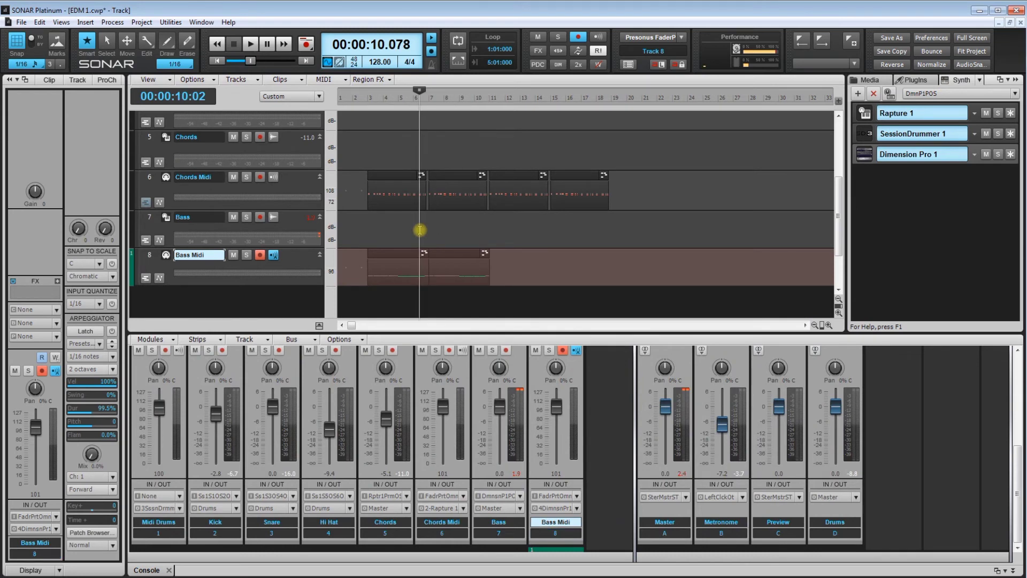
pyautogui.click(246, 255)
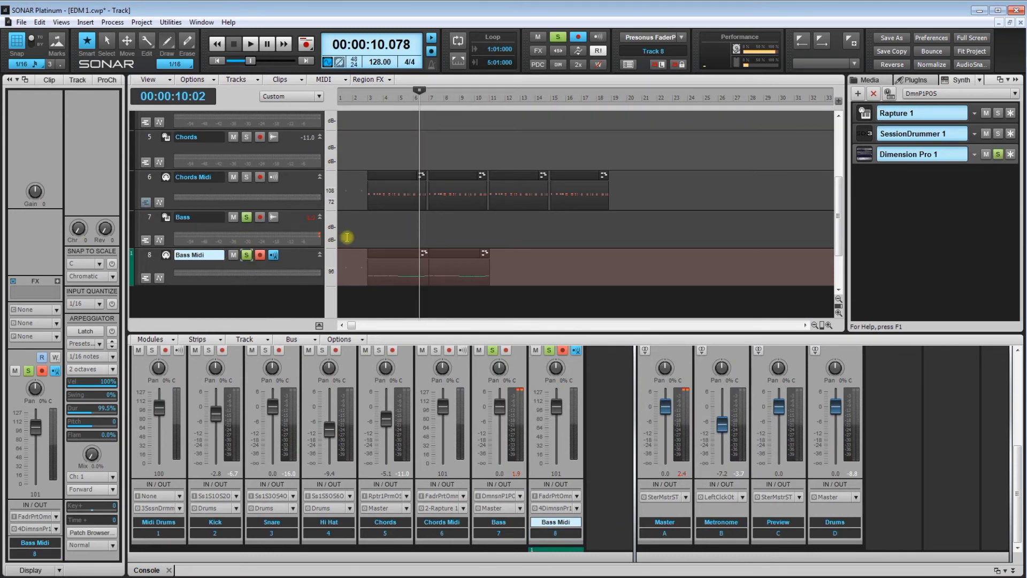
pyautogui.click(363, 235)
pyautogui.click(19, 43)
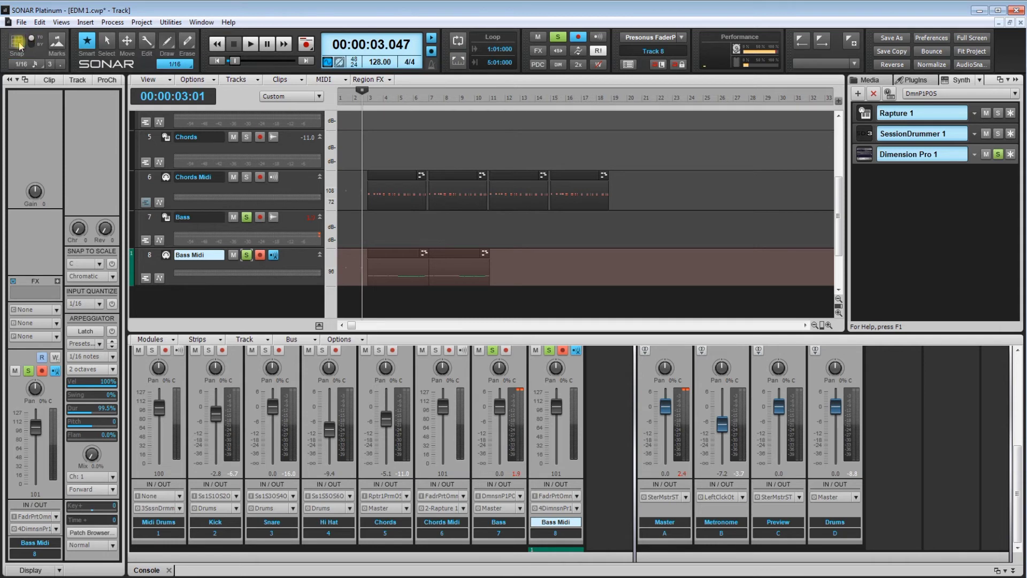
pyautogui.press('space')
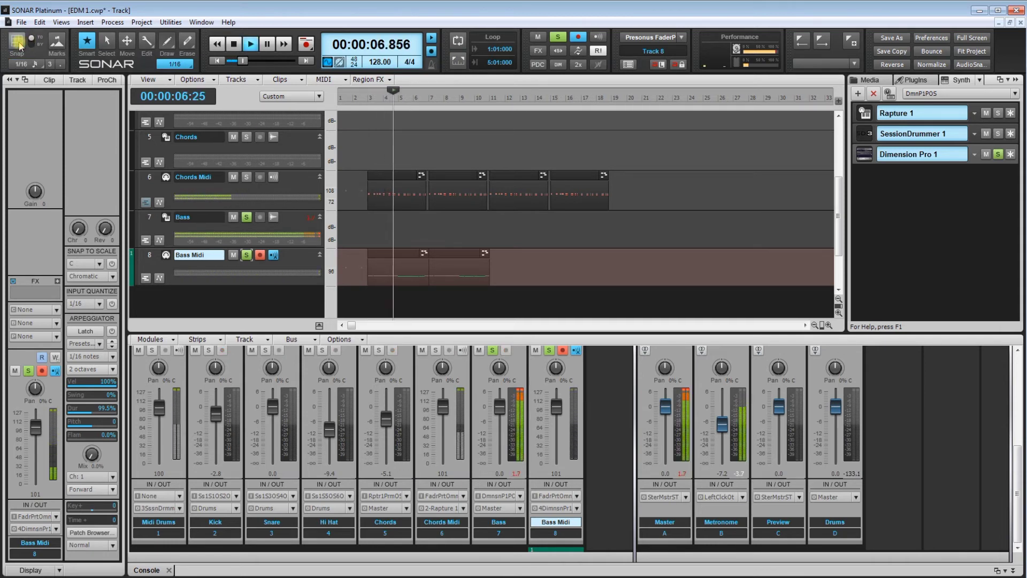
pyautogui.press('space')
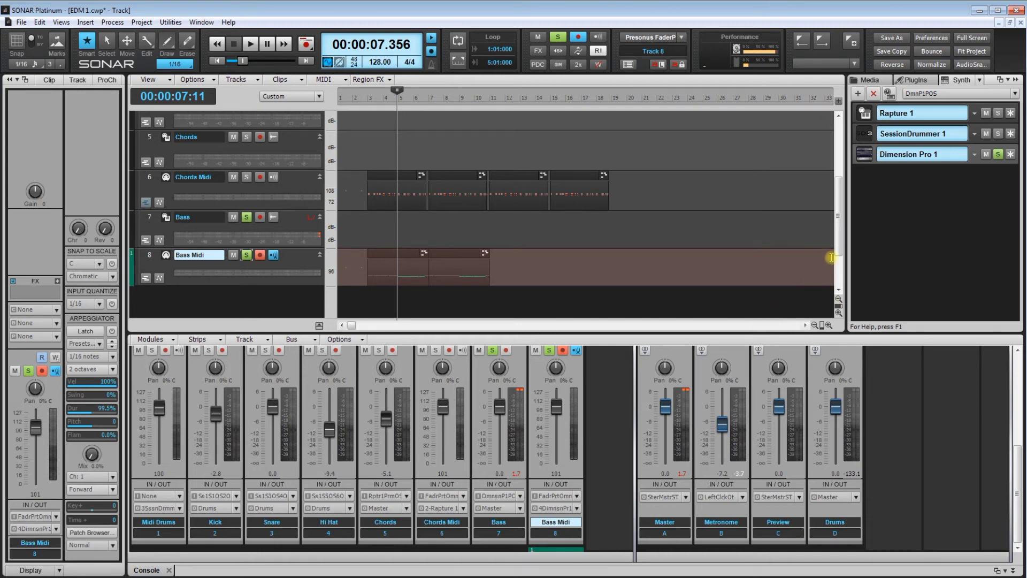
# - Enlarge the console to show more of the channel strips and reset the Bass channel's clip indicator
pyautogui.scroll(-2, 831, 258)
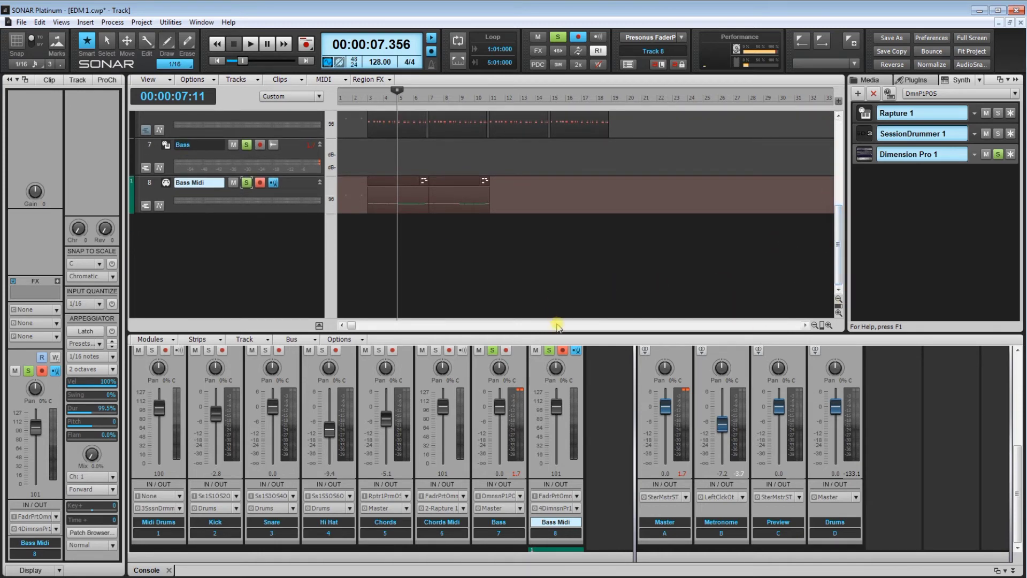
pyautogui.moveTo(560, 334); pyautogui.dragTo(555, 233)
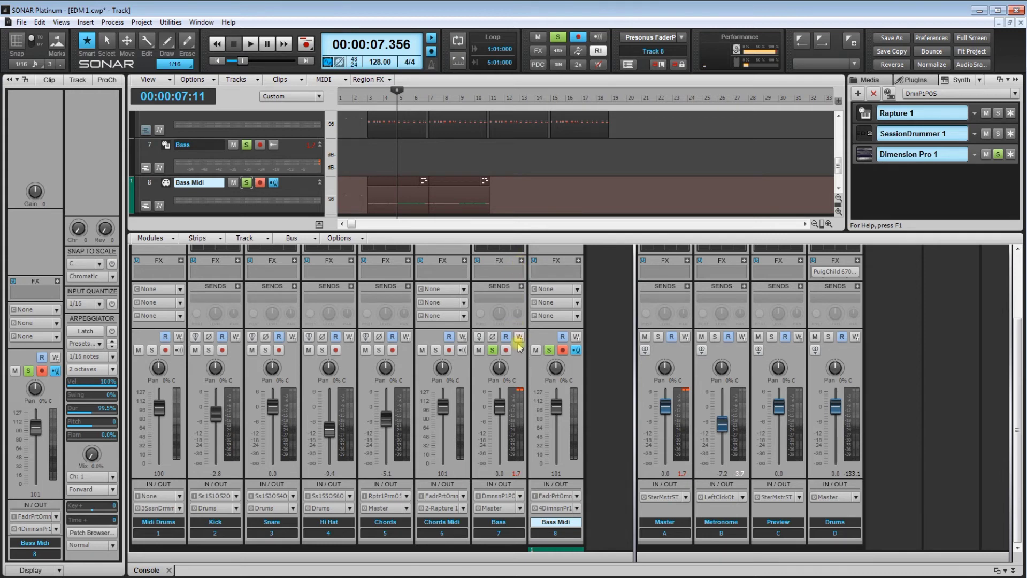
pyautogui.click(518, 396)
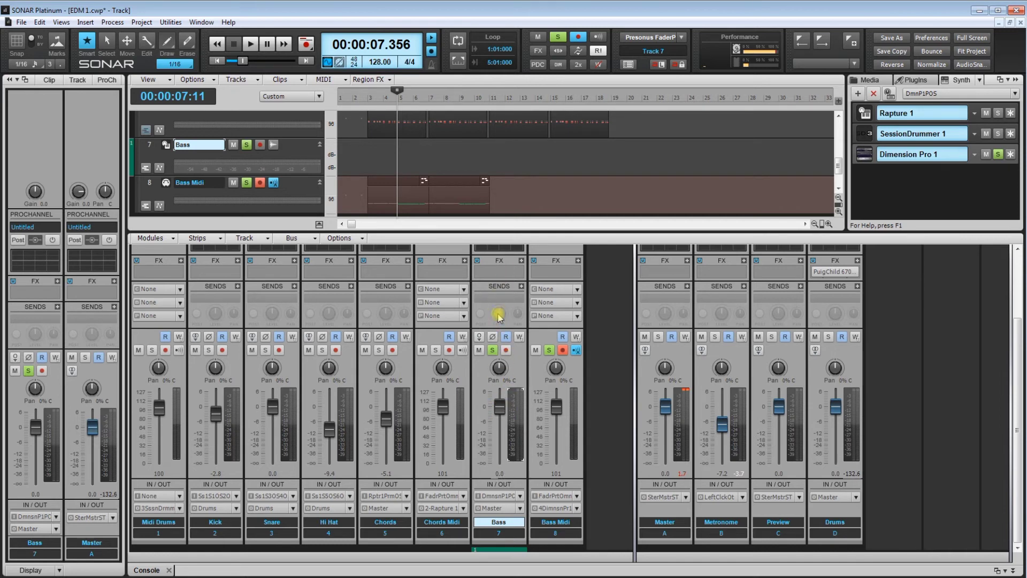
# - Insert the VST3 Q2 Mono equalizer in the Bass channel's effects rack and move its window clear of the channel's effects area
pyautogui.click(521, 261)
pyautogui.moveTo(554, 271)
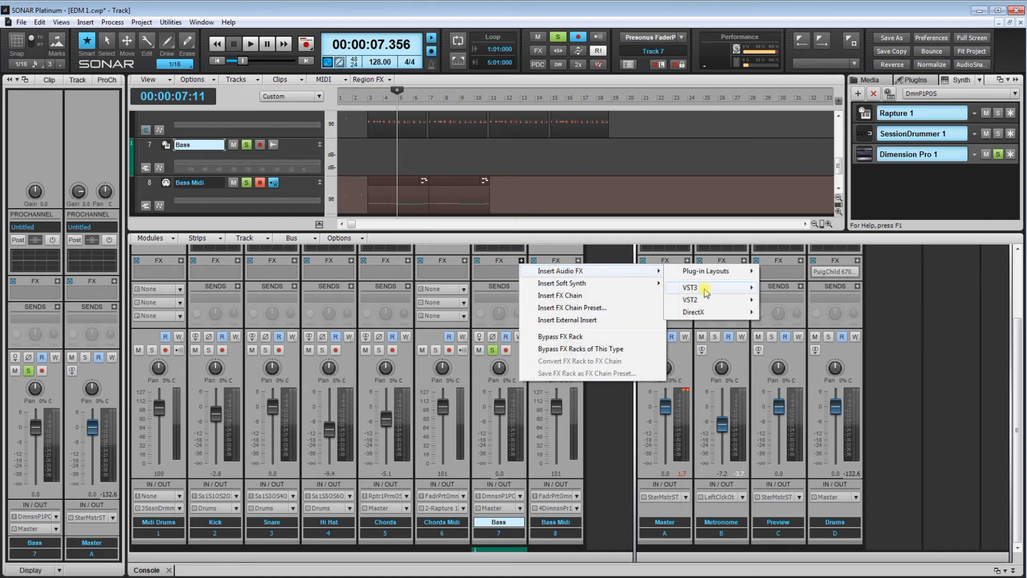
pyautogui.moveTo(706, 289)
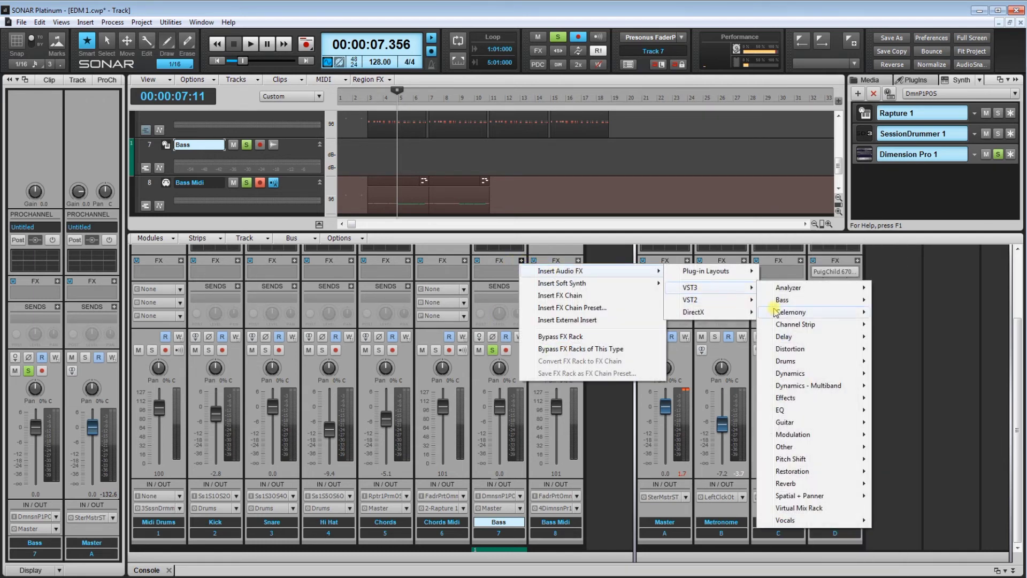
pyautogui.moveTo(798, 413)
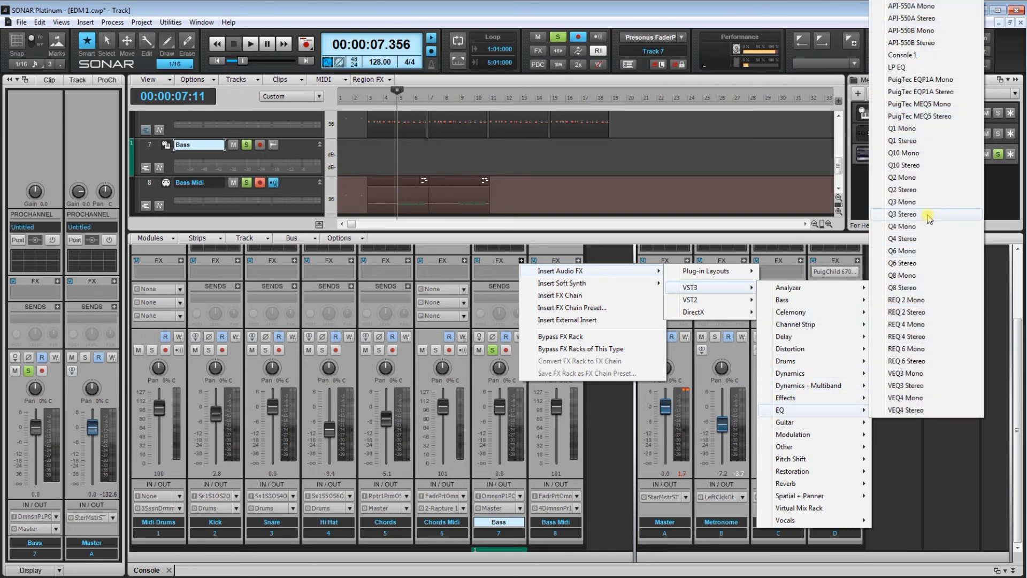
pyautogui.click(913, 179)
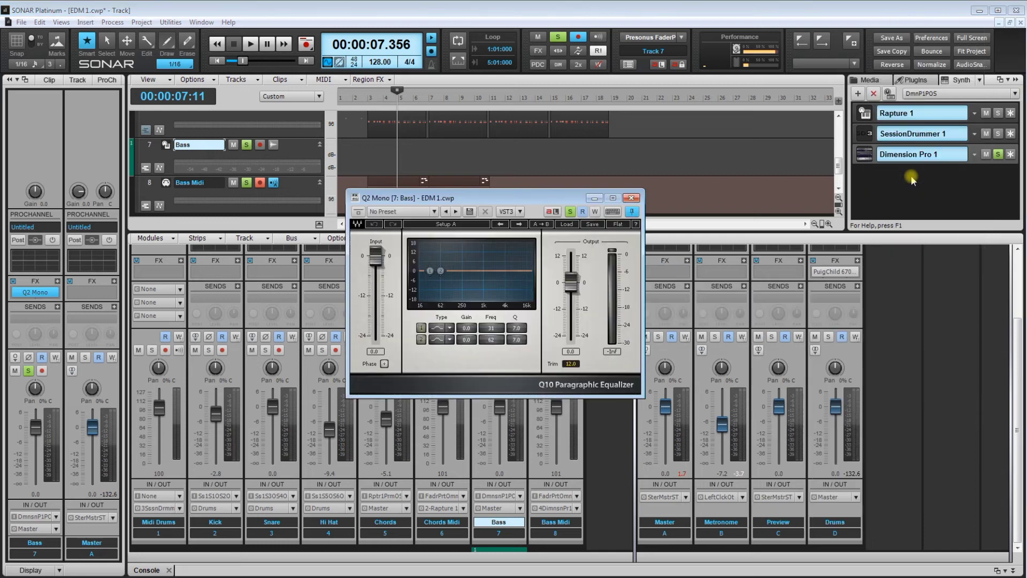
pyautogui.moveTo(522, 199); pyautogui.dragTo(495, 218)
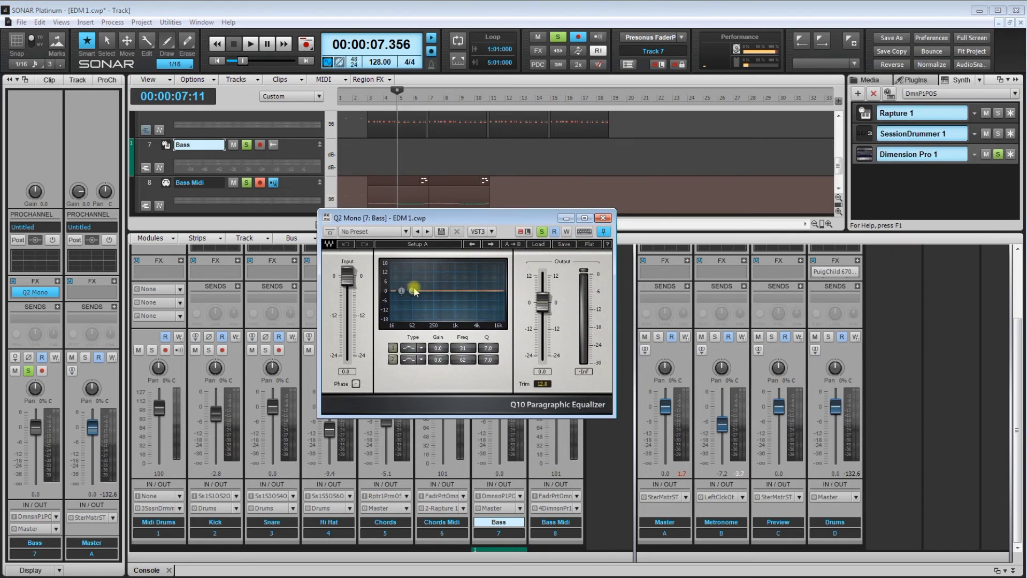
# - Set the second band of the Bass channel's Q2 Mono equalizer to a Low Pass filter at about 224 Hz
pyautogui.moveTo(412, 291); pyautogui.dragTo(443, 316)
pyautogui.click(421, 360)
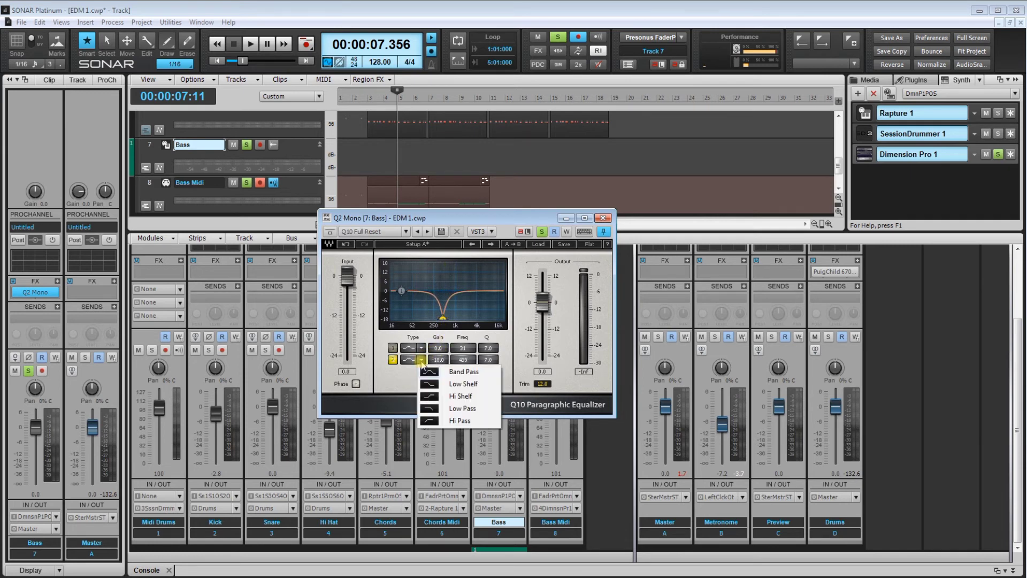
pyautogui.click(463, 408)
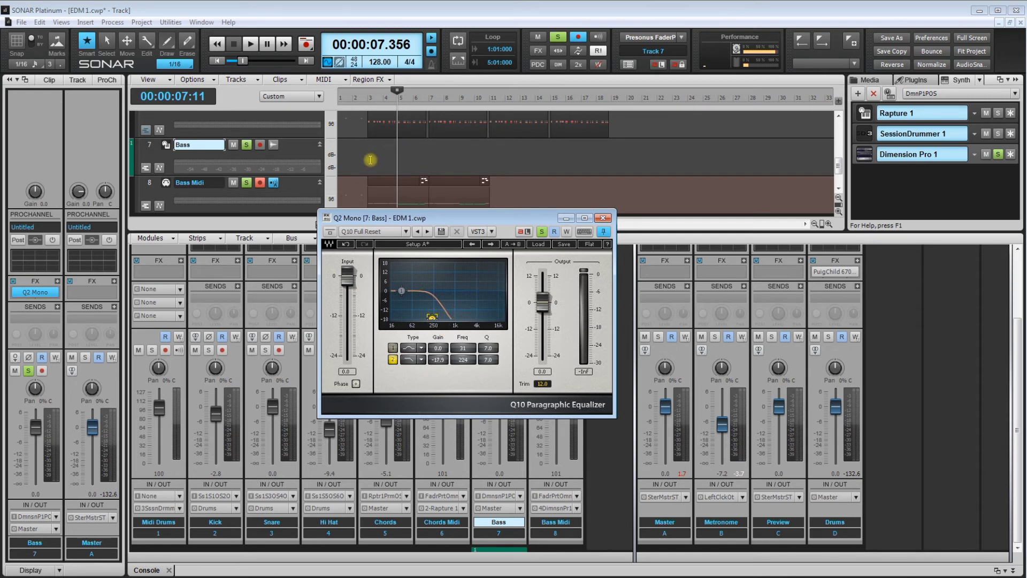
# - Play back the equalized bass from just before measure 3 and close the Q2 Mono window
pyautogui.click(364, 161)
pyautogui.press('space')
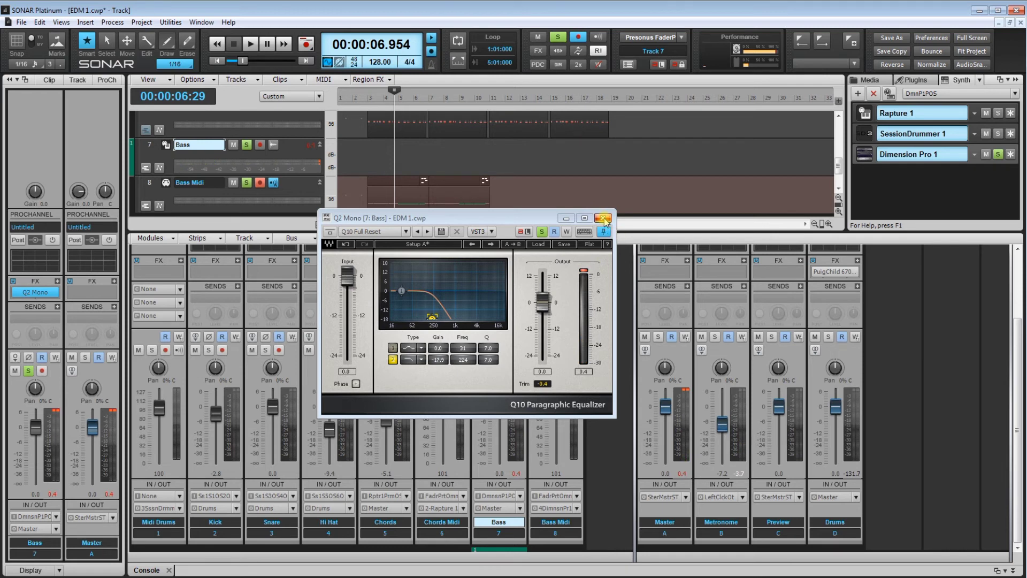
pyautogui.click(603, 219)
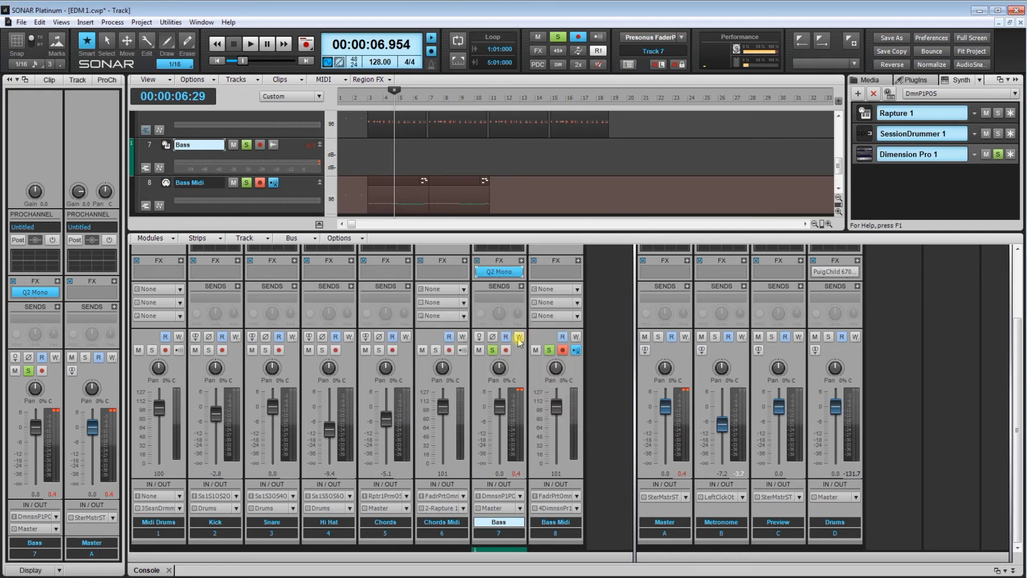
# - Reset the Bass channel's clip indicator and lower its volume to -9.9 dB
pyautogui.click(520, 394)
pyautogui.moveTo(500, 411); pyautogui.dragTo(500, 429)
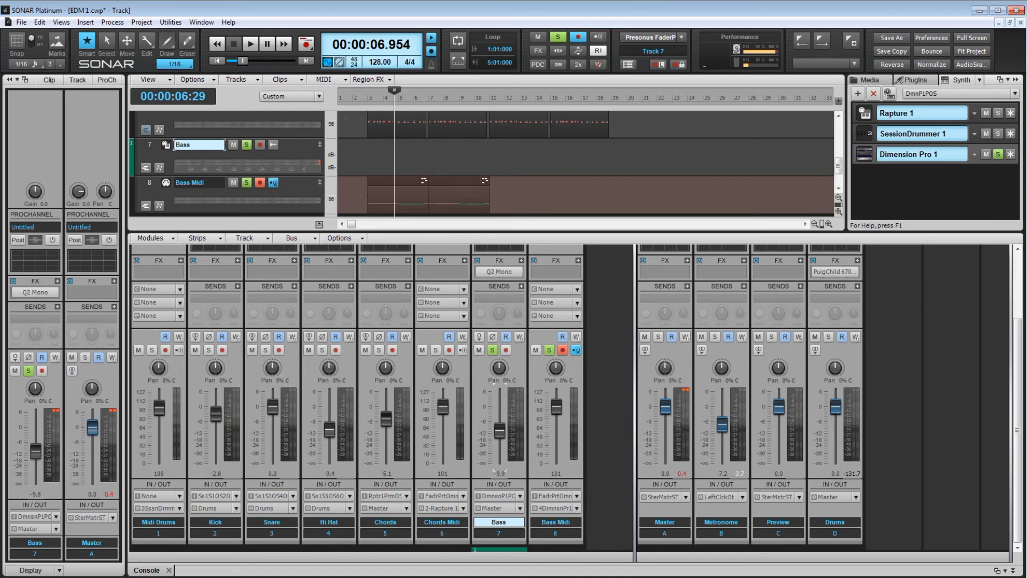
# - Unsolo the Bass track and play back the full mix from around measure 2
pyautogui.click(359, 159)
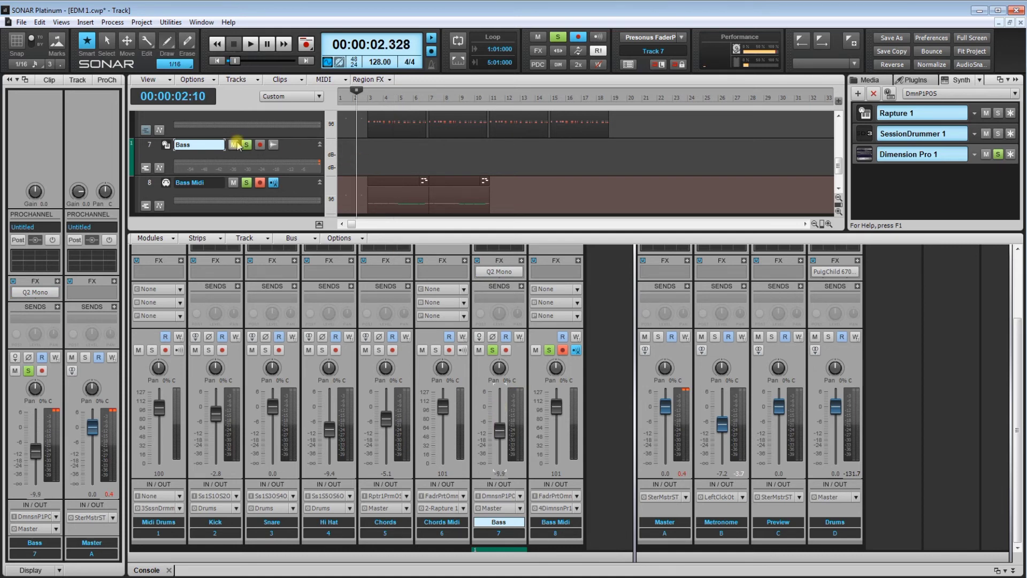
pyautogui.click(247, 145)
pyautogui.press('space')
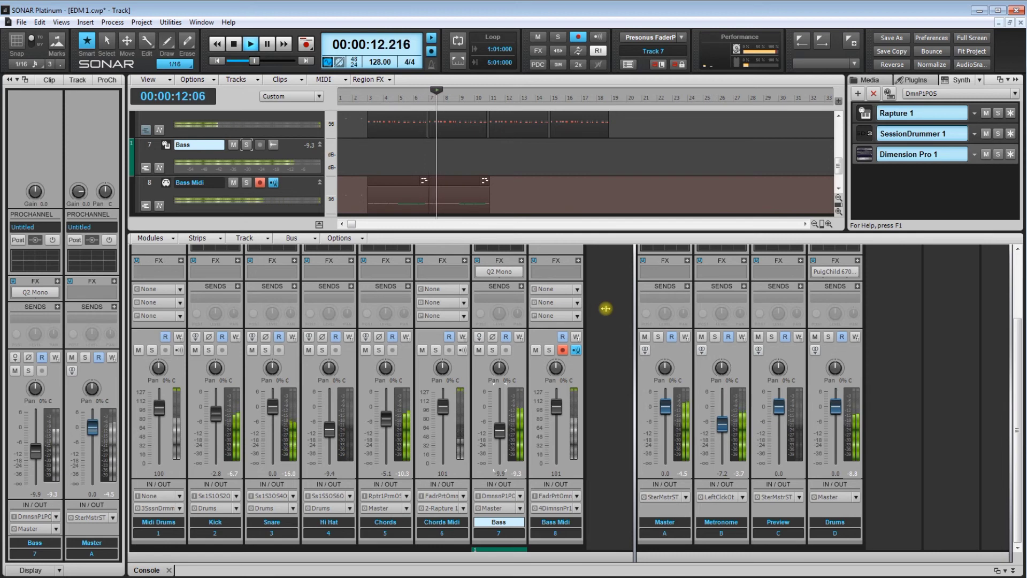
pyautogui.press('space')
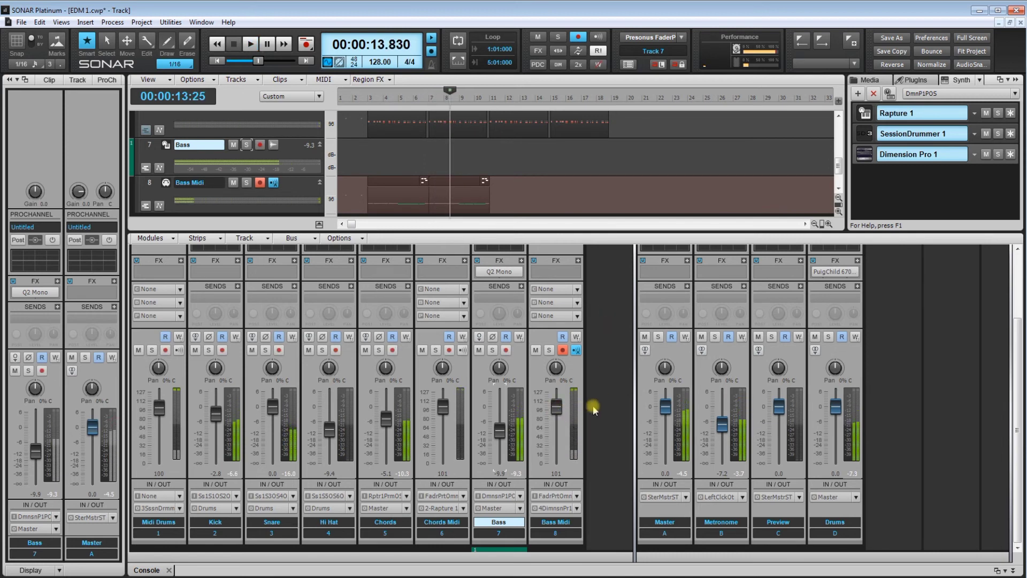
# - Set the Bass channel's input gain to -10.0 dB and return its volume fader to 0.0 dB
pyautogui.scroll(3, 601, 405)
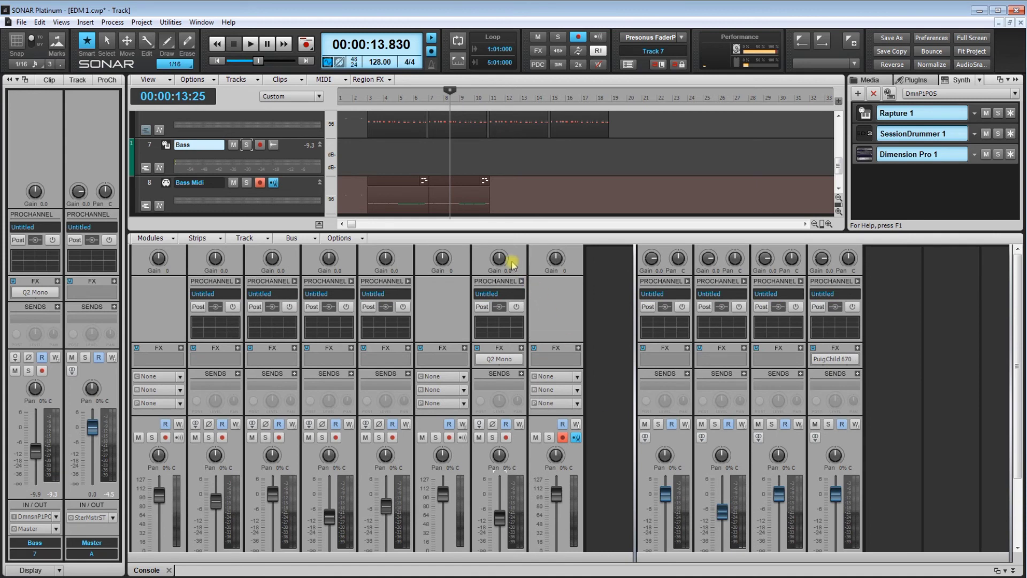
pyautogui.moveTo(502, 259); pyautogui.dragTo(501, 262)
pyautogui.scroll(-3, 611, 341)
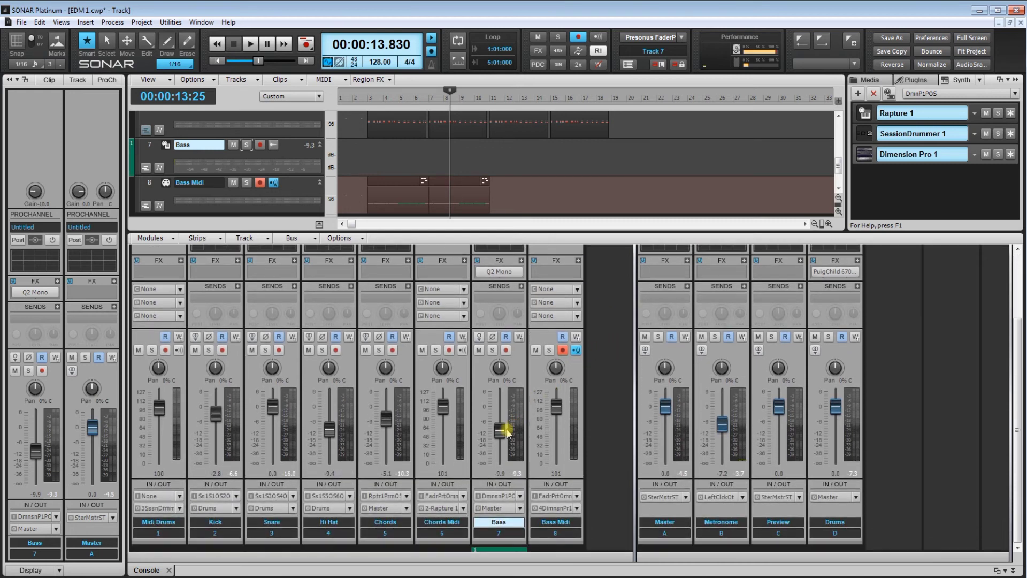
pyautogui.doubleClick(501, 431)
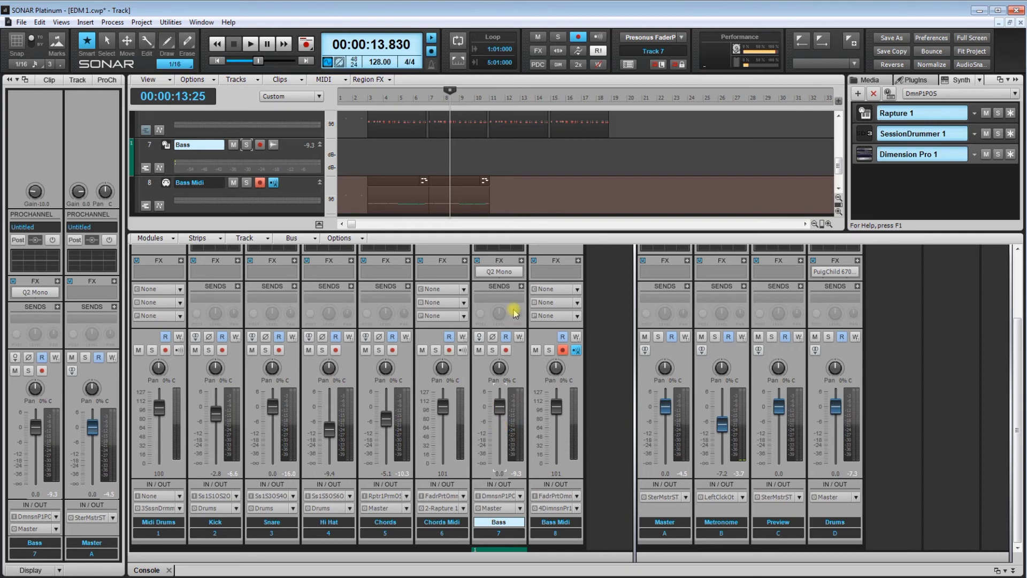
# - Check the Bass channel's gain setting and lower its volume fader to -1.2 dB
pyautogui.scroll(3, 513, 312)
pyautogui.moveTo(498, 261)
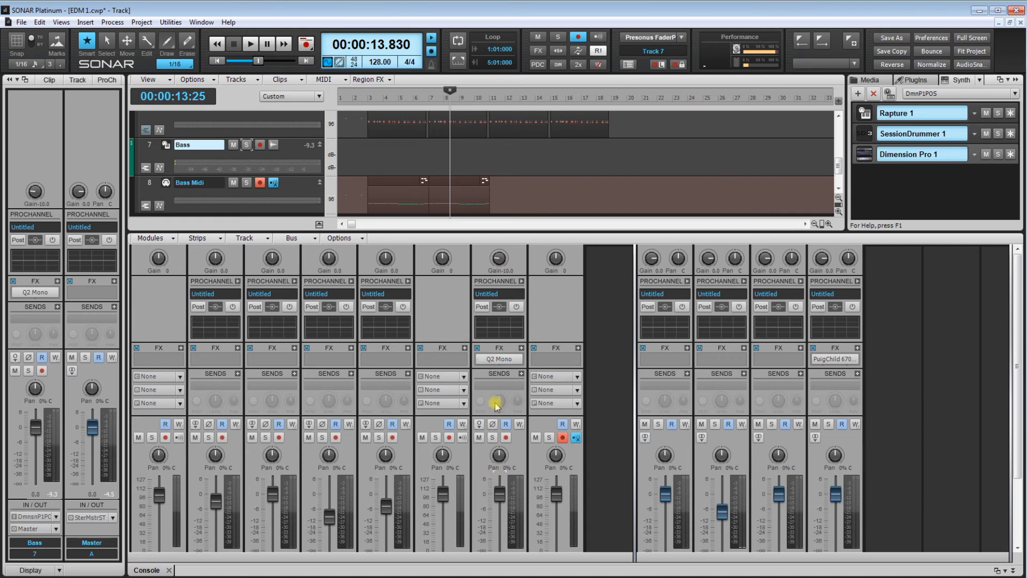
pyautogui.scroll(-2, 603, 394)
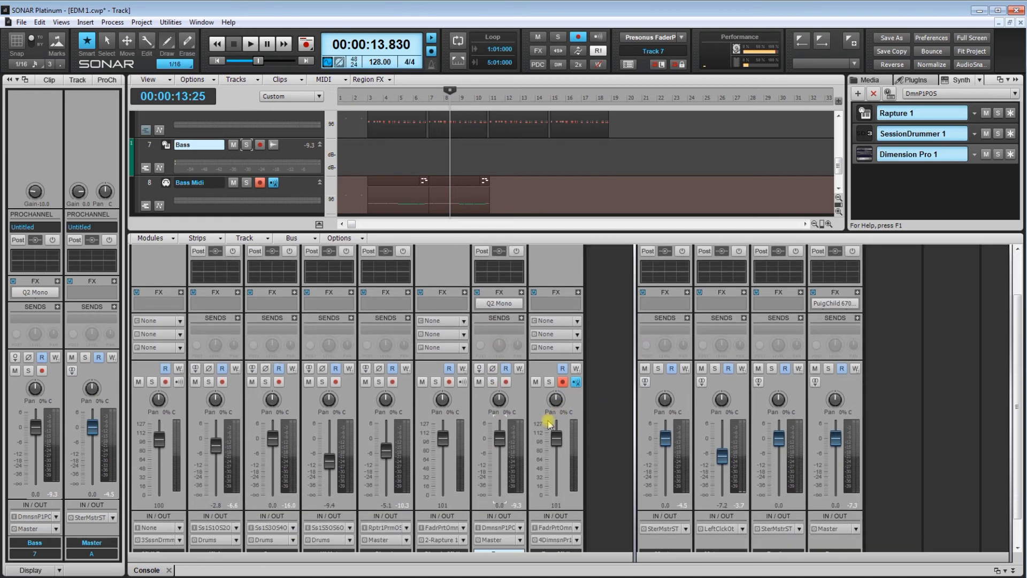
pyautogui.moveTo(505, 441)
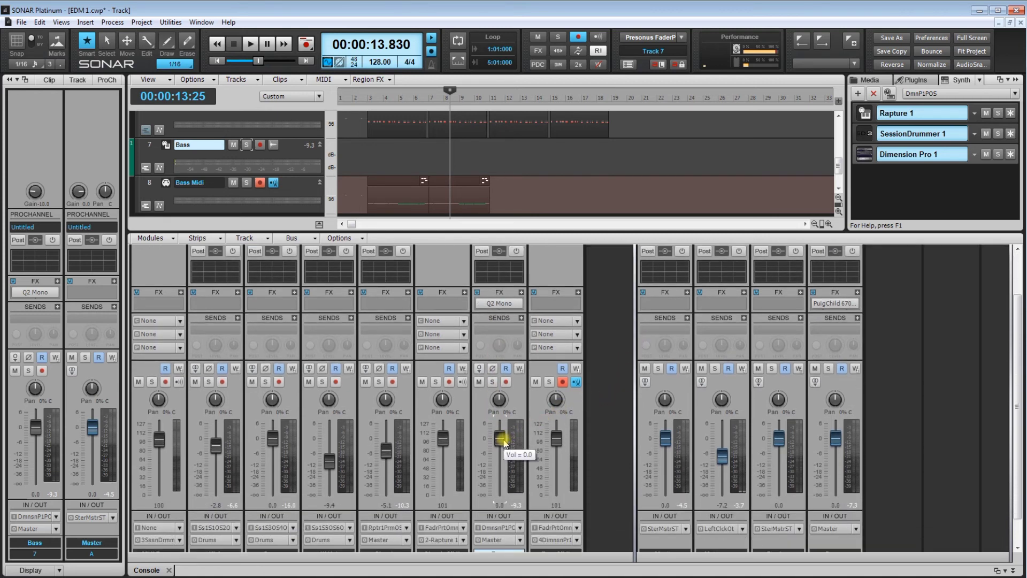
pyautogui.moveTo(506, 441); pyautogui.dragTo(506, 443)
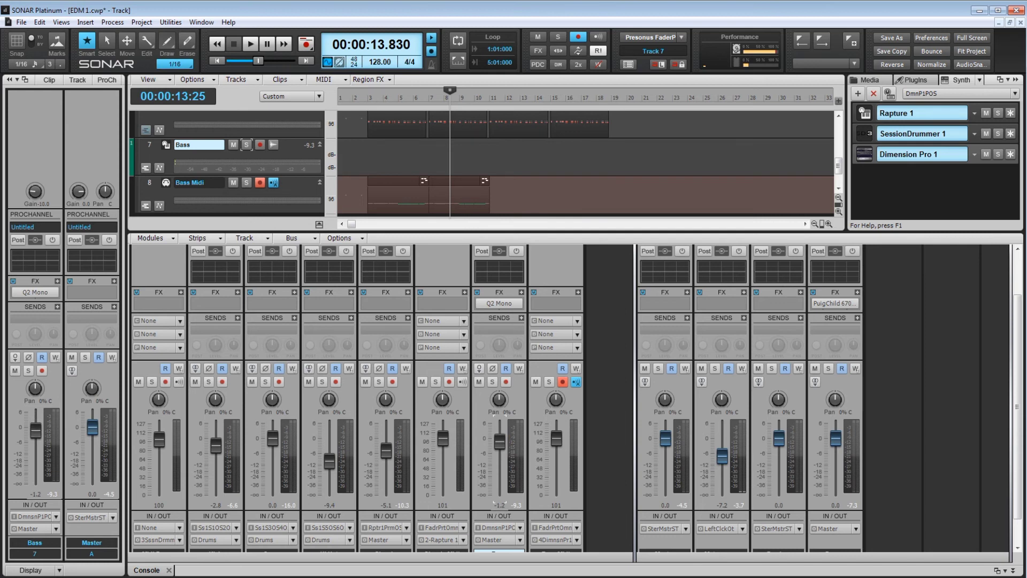
# - Play back the full mix from just before measure 3 and shrink the console to enlarge the track area
pyautogui.click(367, 159)
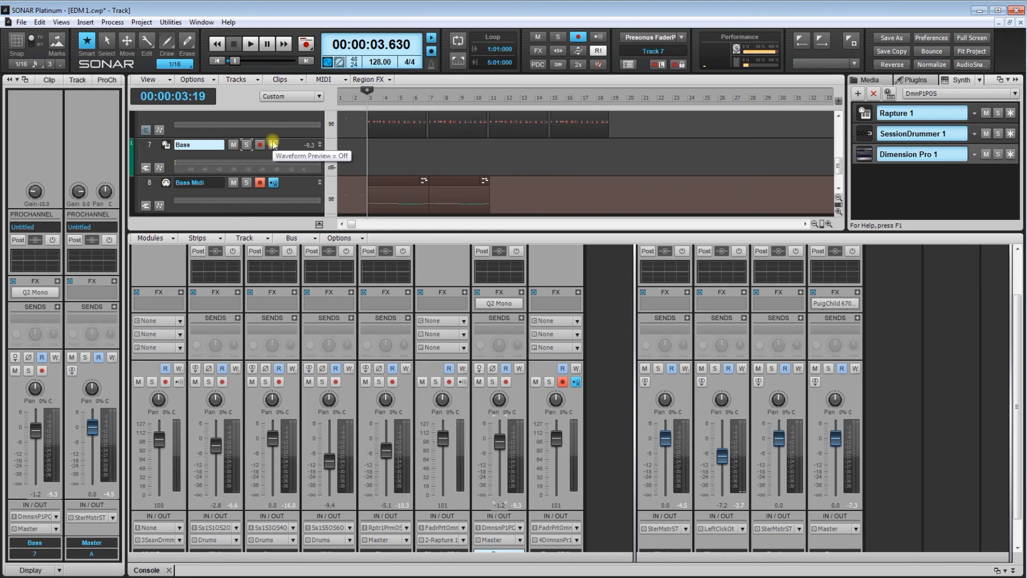
pyautogui.press('space')
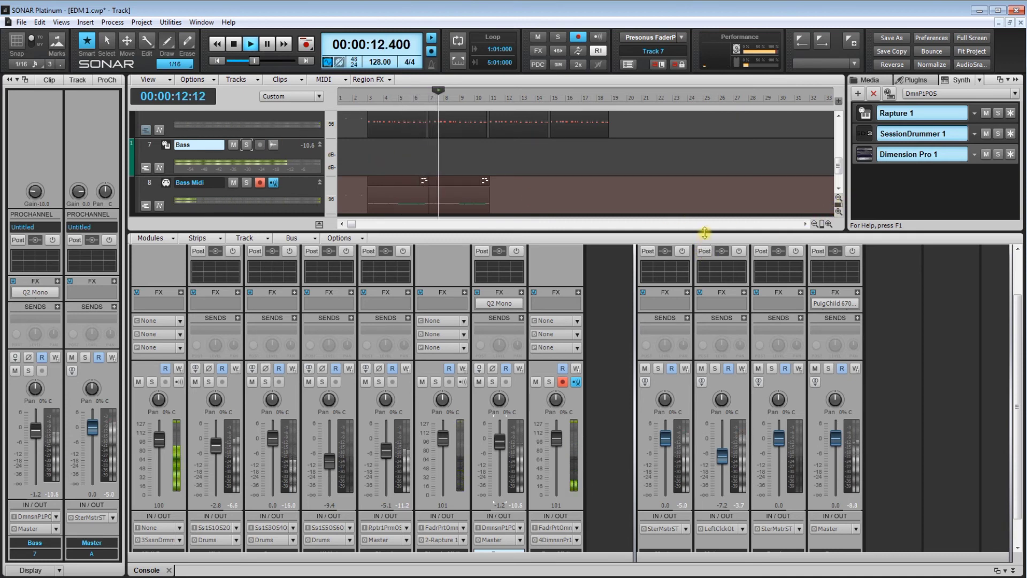
pyautogui.moveTo(707, 248); pyautogui.dragTo(708, 254)
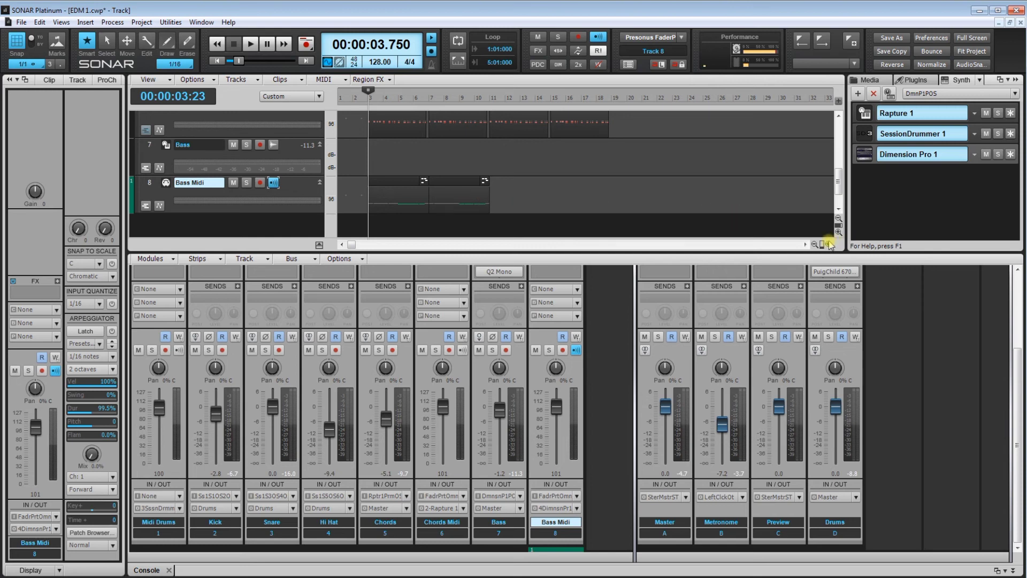
# - Lower the Master bus volume to -9.2 dB and play back the arrangement from the start of measure 3
pyautogui.moveTo(822, 244); pyautogui.dragTo(750, 236)
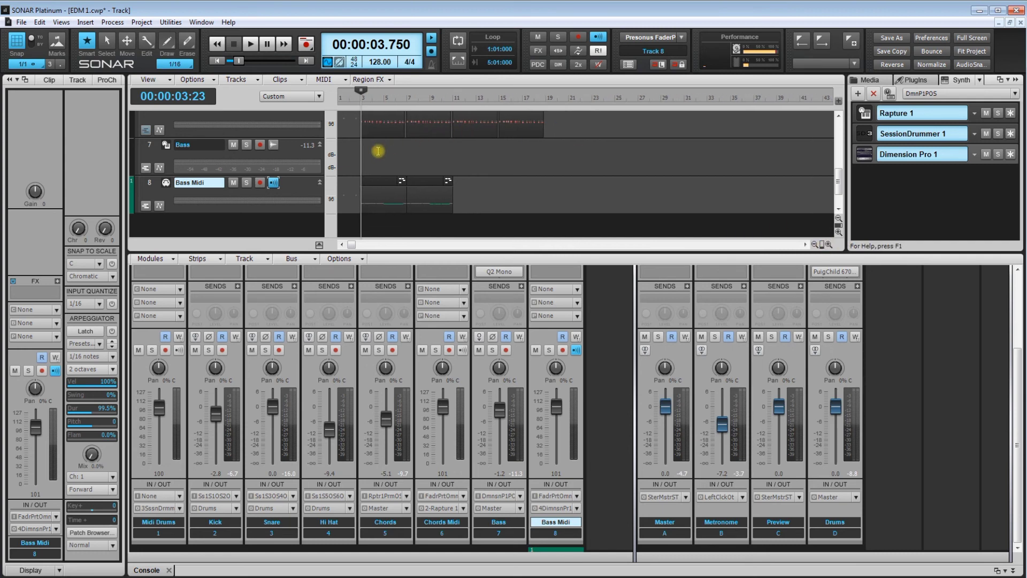
pyautogui.moveTo(665, 407); pyautogui.dragTo(665, 414)
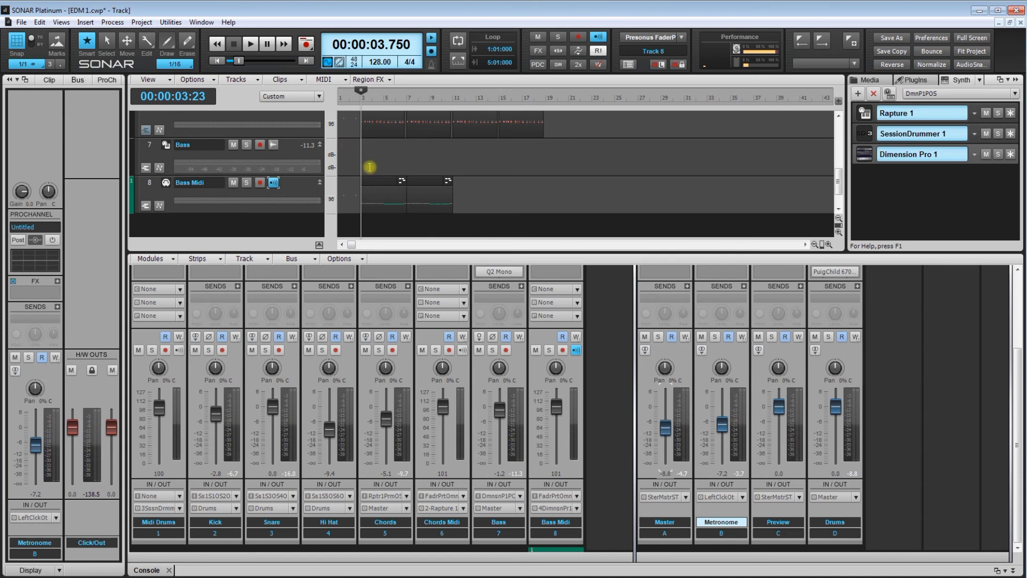
pyautogui.press('space')
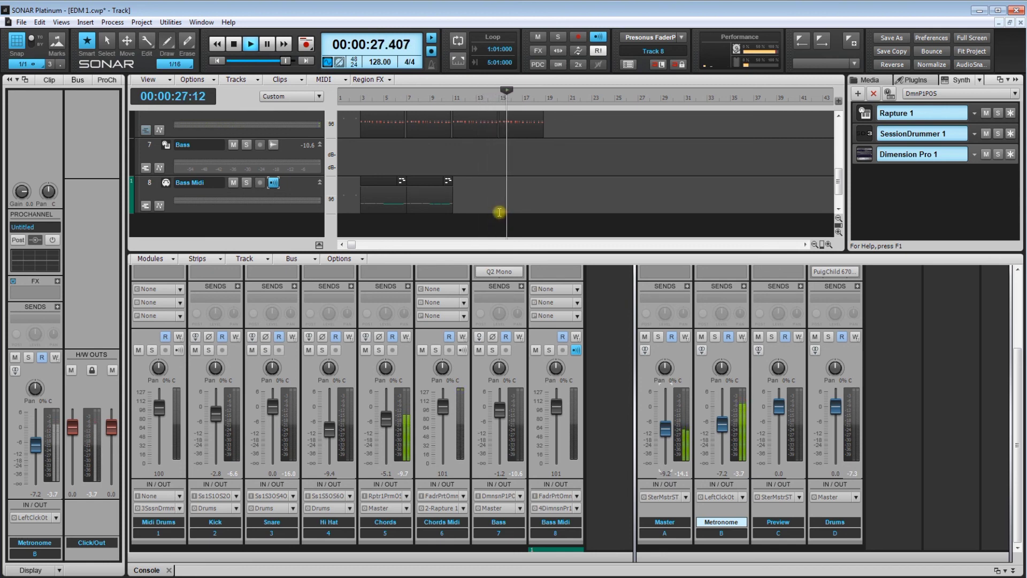
pyautogui.press('space')
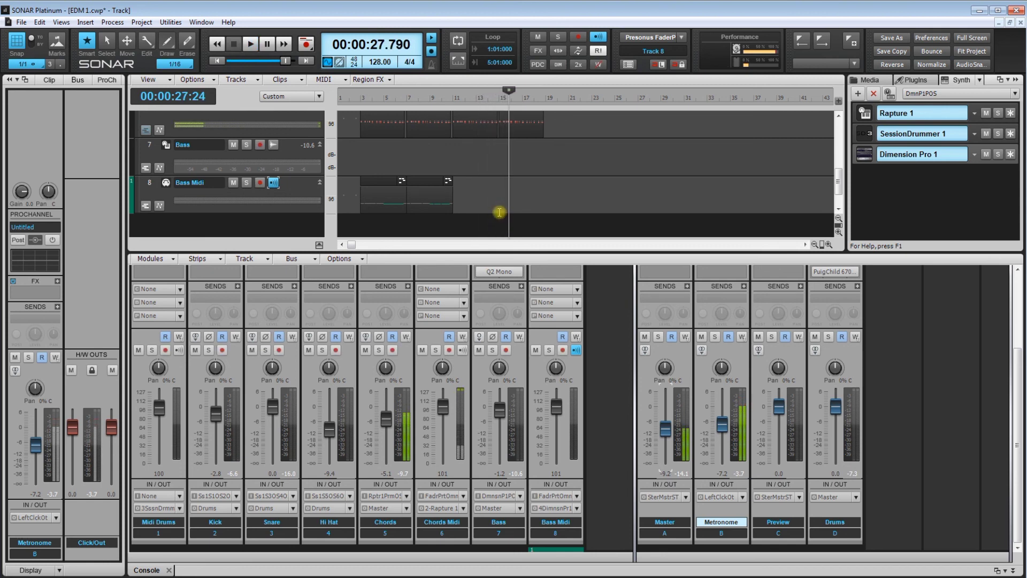
# - Place the playback position on the Bass track at the start of measure 19, where the existing clips end
pyautogui.click(544, 151)
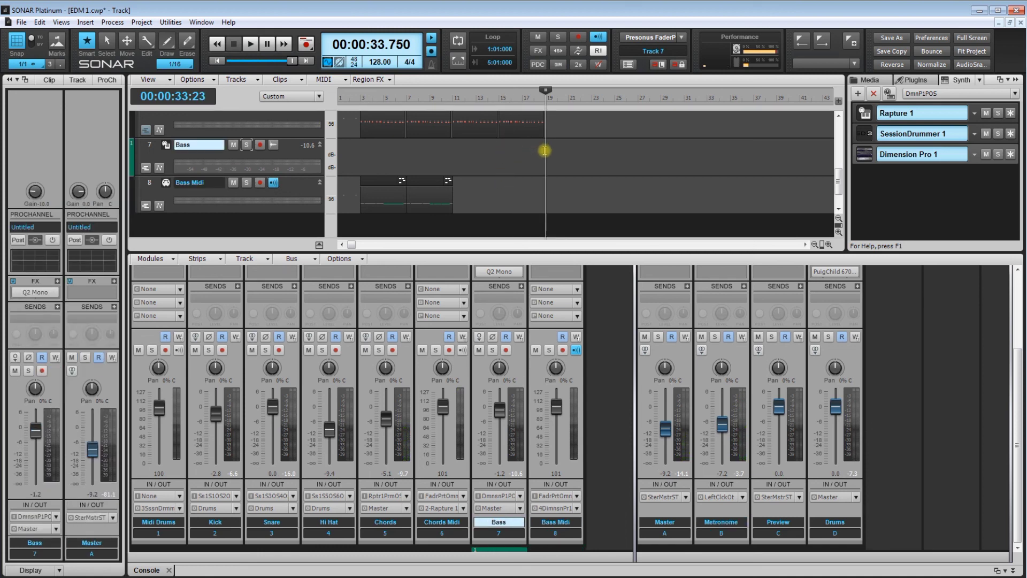